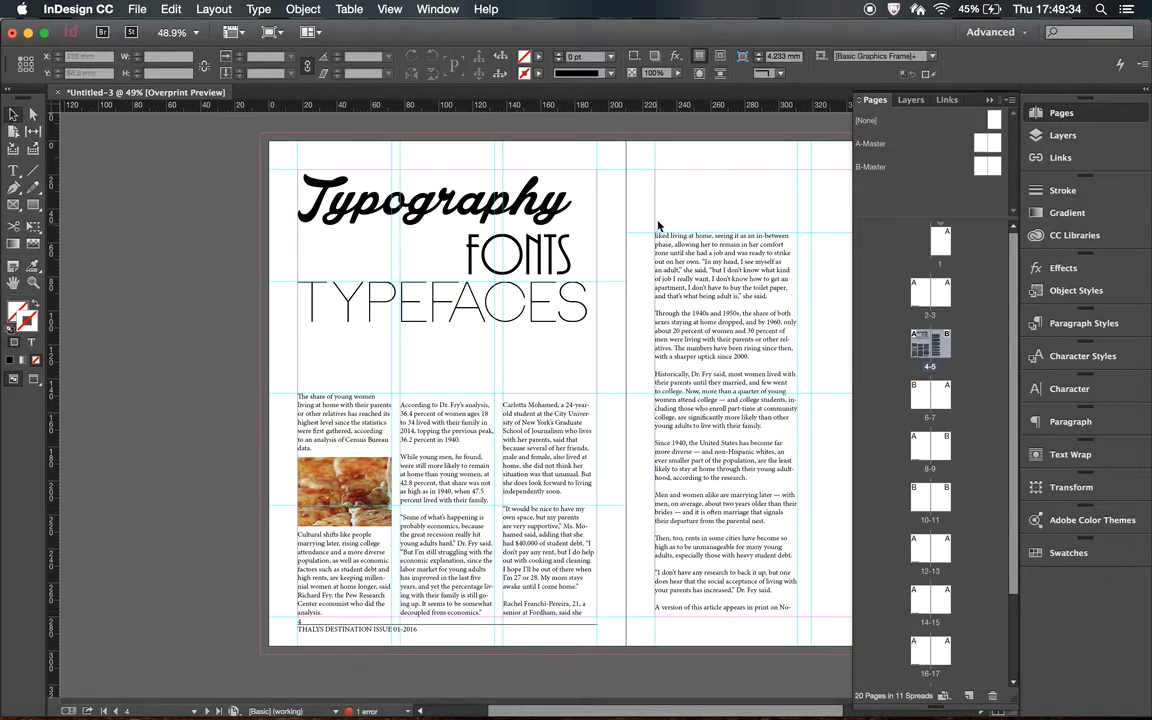
pyautogui.click(800, 607)
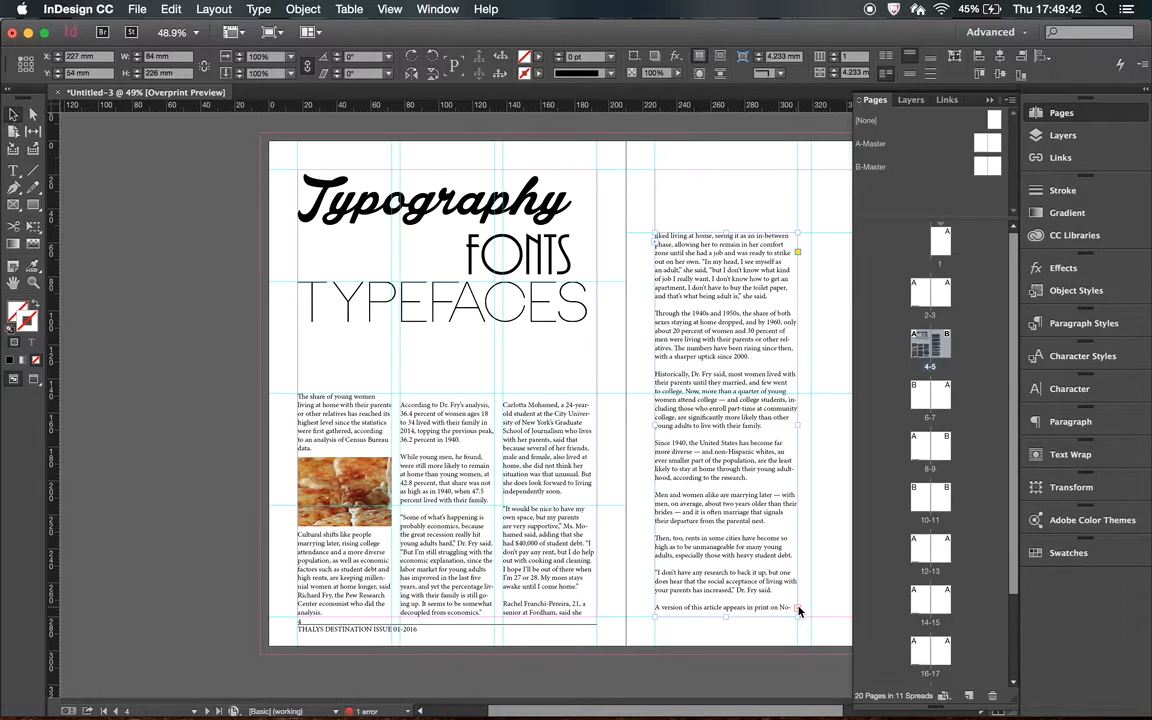
pyautogui.click(770, 600)
pyautogui.doubleClick(770, 594)
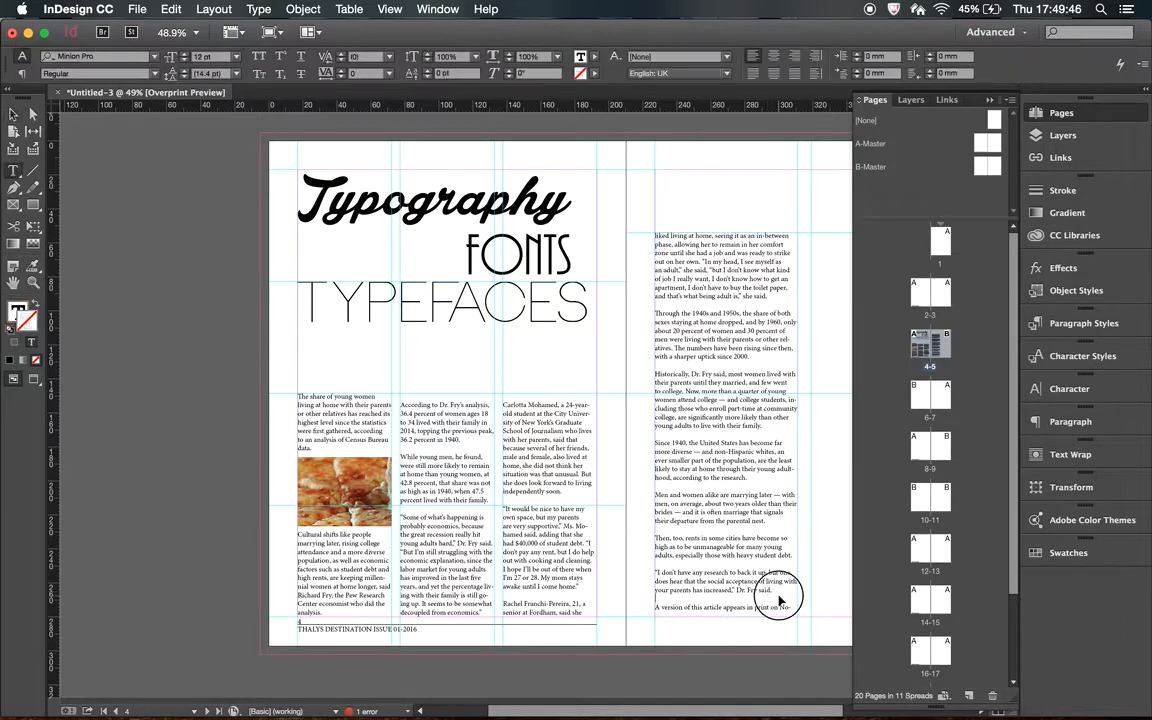
pyautogui.moveTo(770, 596); pyautogui.dragTo(736, 547)
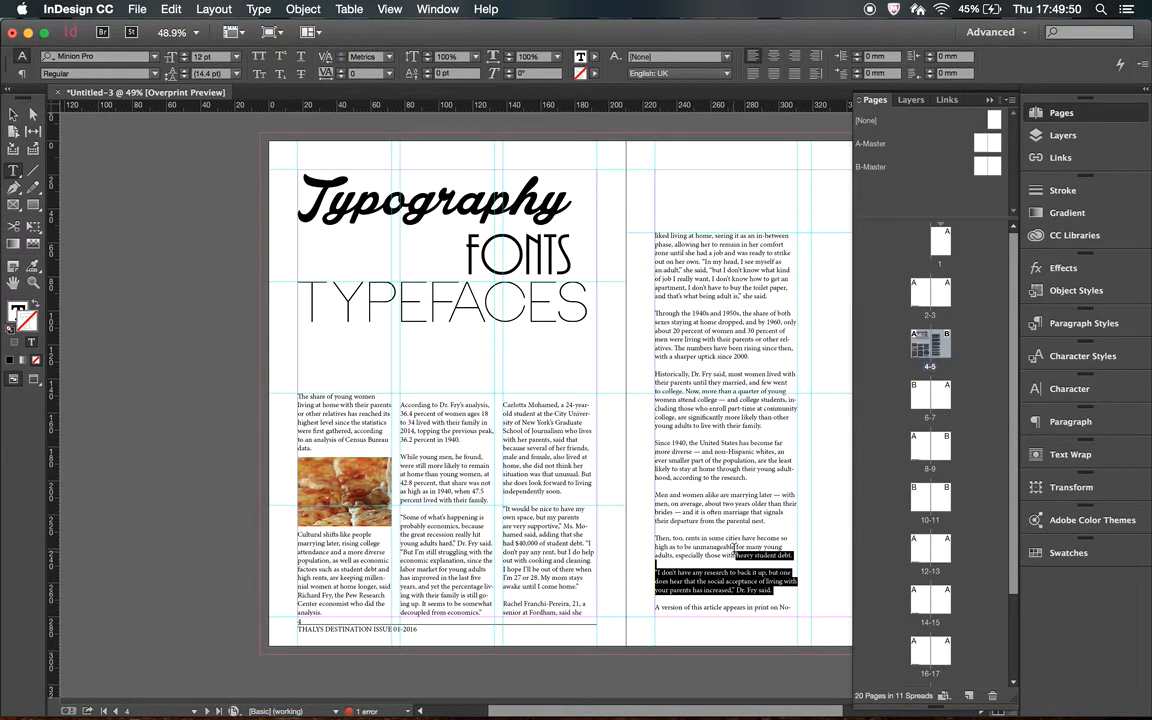
pyautogui.click(736, 547)
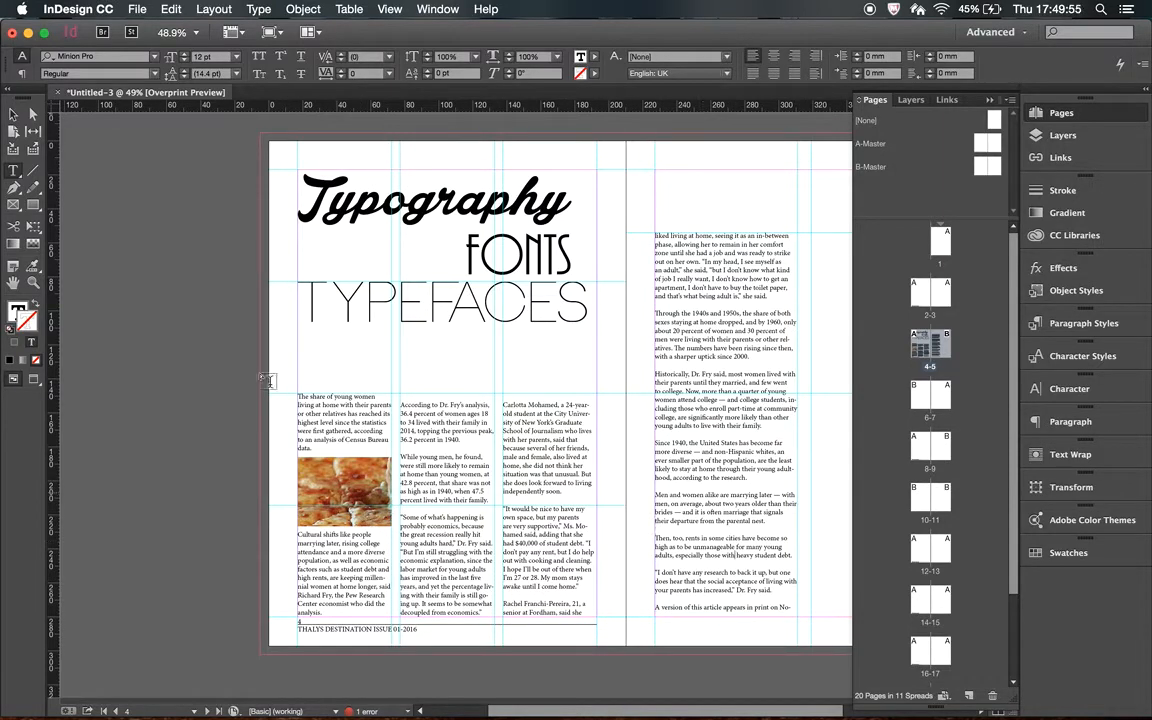
# Inspect the text wrap settings of the food photo in the first article column.
pyautogui.click(13, 114)
pyautogui.click(370, 505)
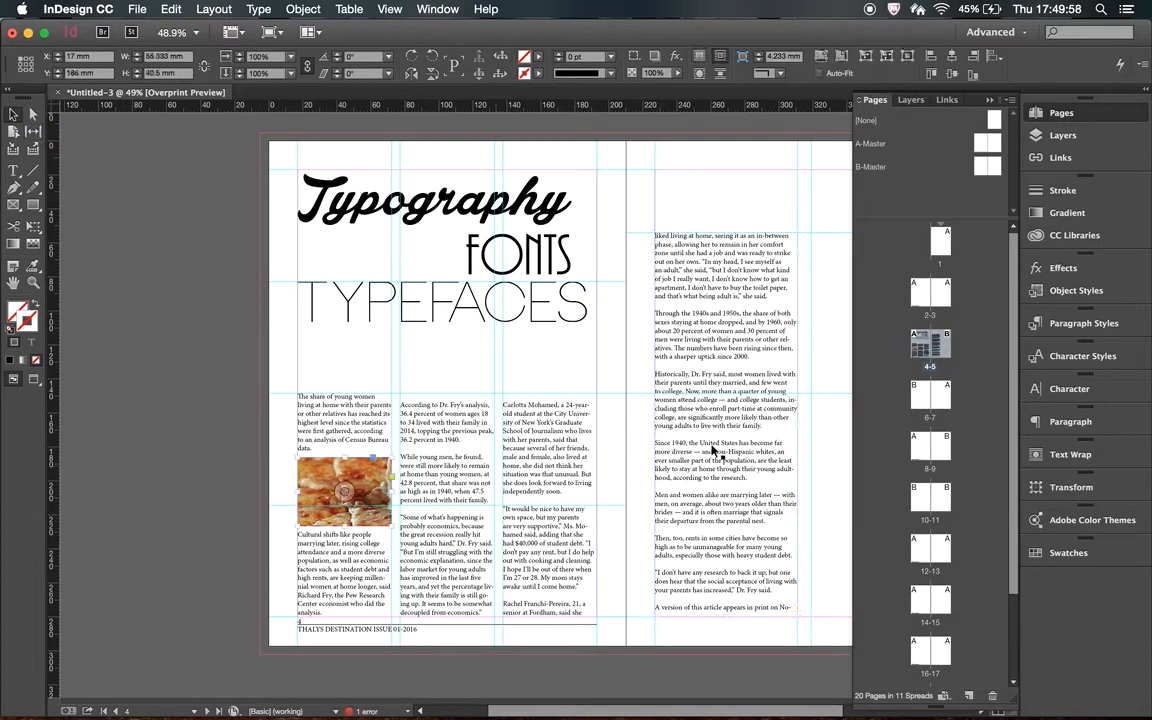
pyautogui.click(1080, 454)
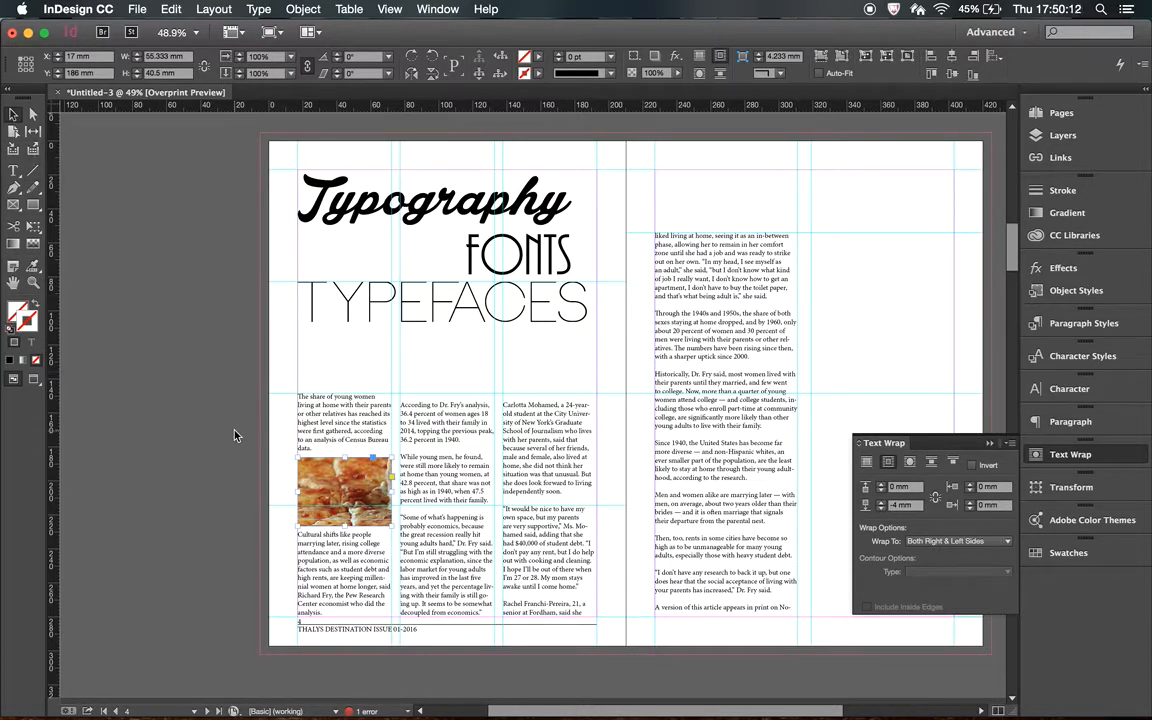
# Hide the baseline grid on the spread.
pyautogui.press('super+equal')
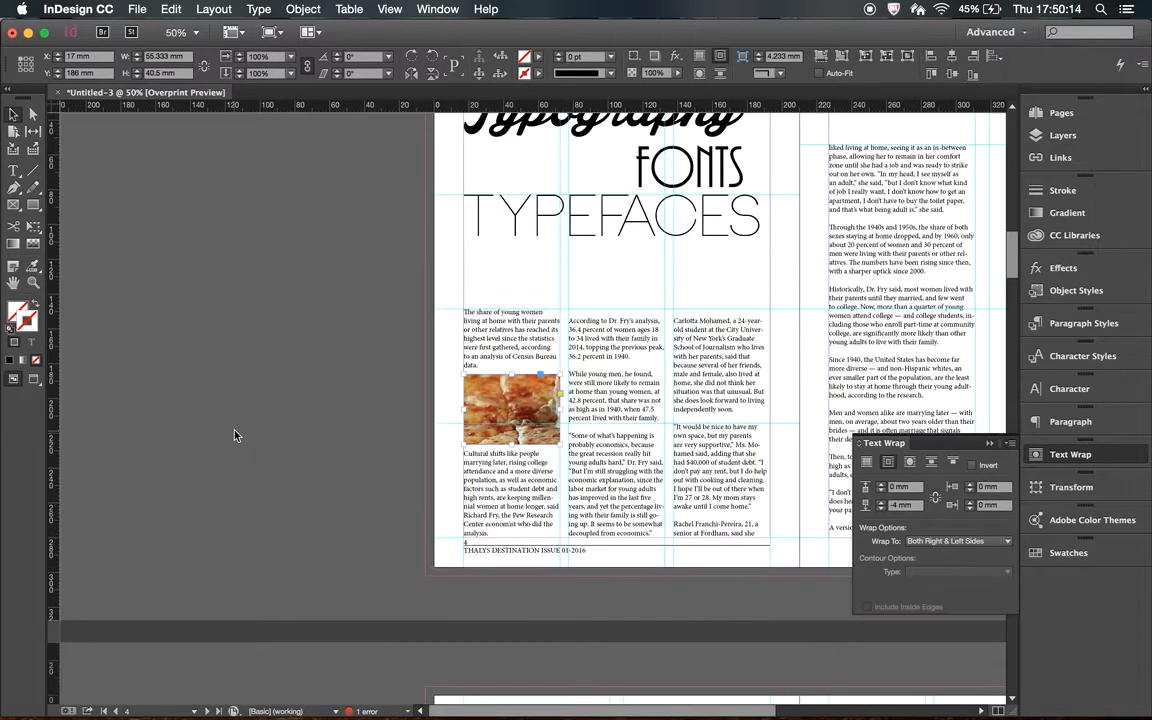
pyautogui.press('super+equal')
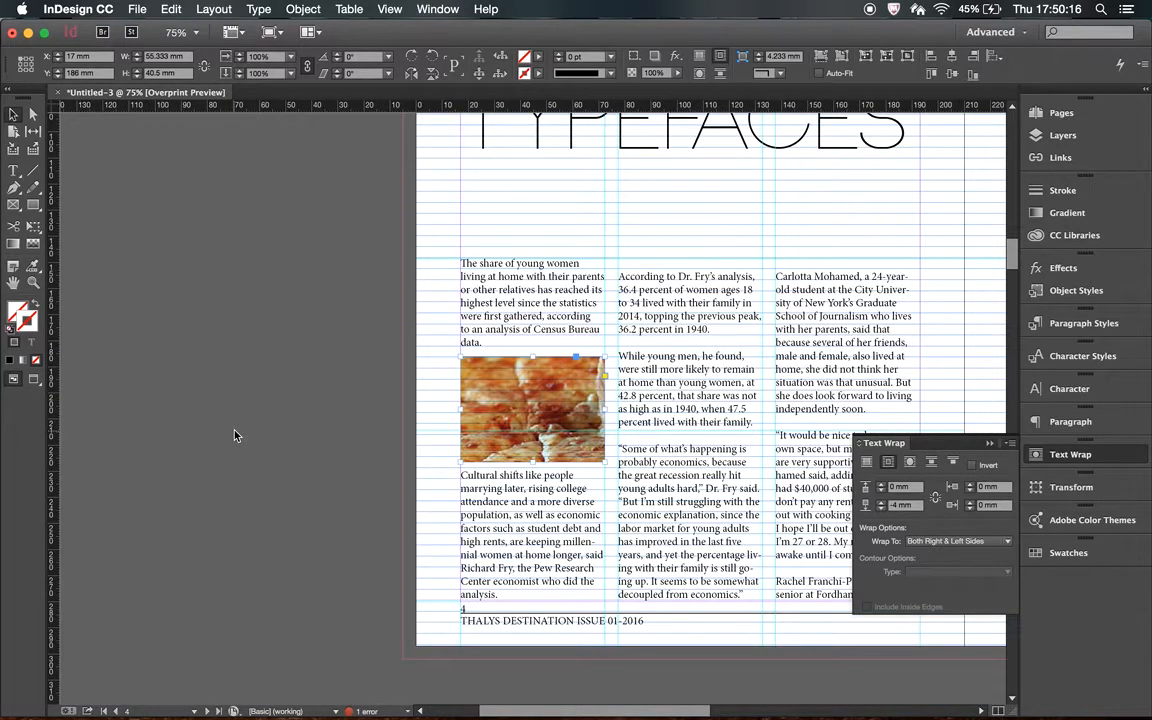
pyautogui.click(390, 10)
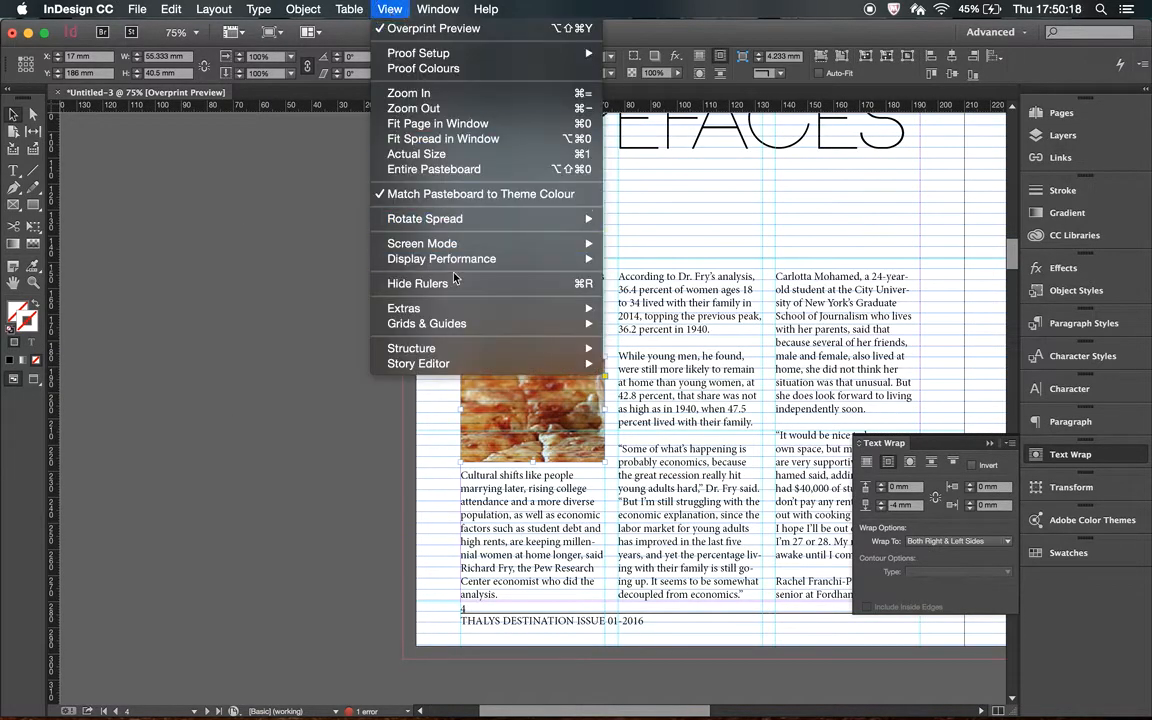
pyautogui.moveTo(440, 323)
pyautogui.click(690, 428)
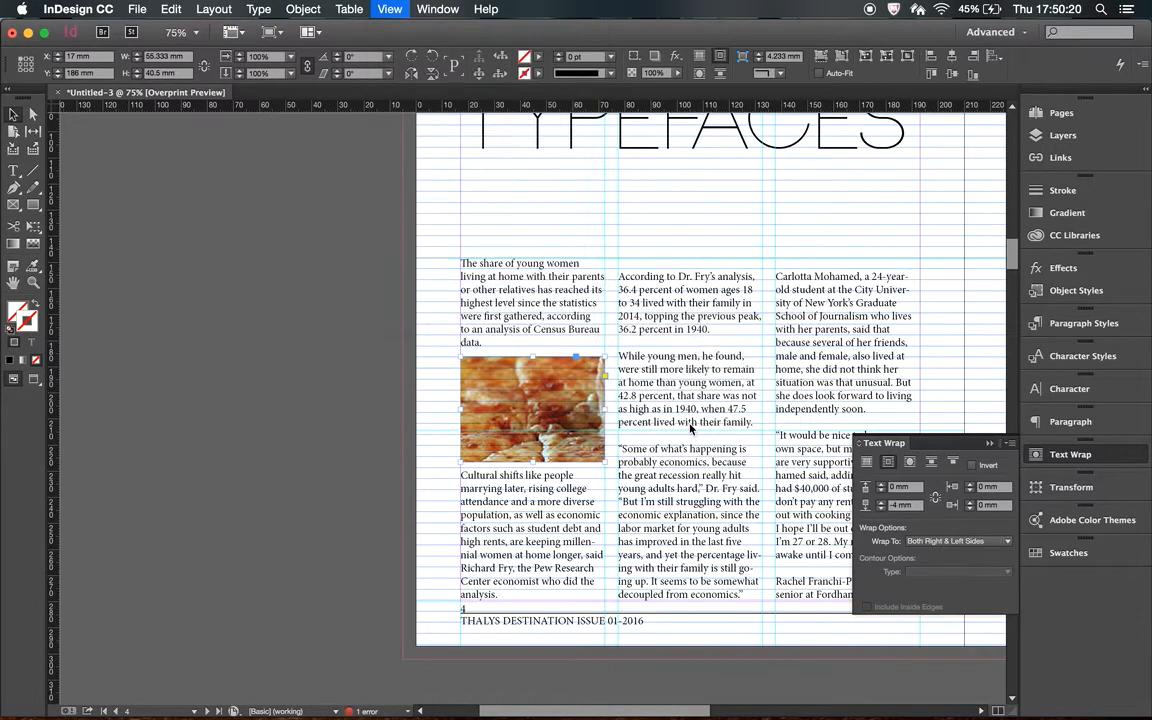
# Select all the text of the threaded article and turn off hyphenation for it.
pyautogui.hscroll(5, 692, 428)
pyautogui.scroll(-2, 692, 428)
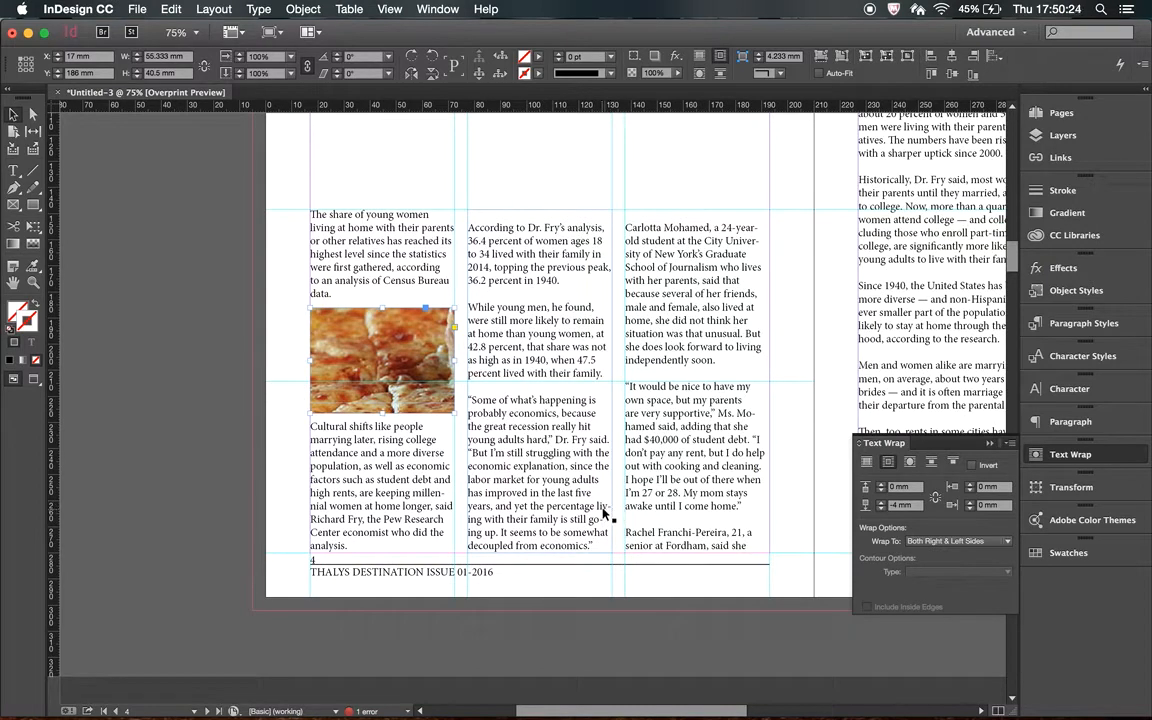
pyautogui.click(603, 510)
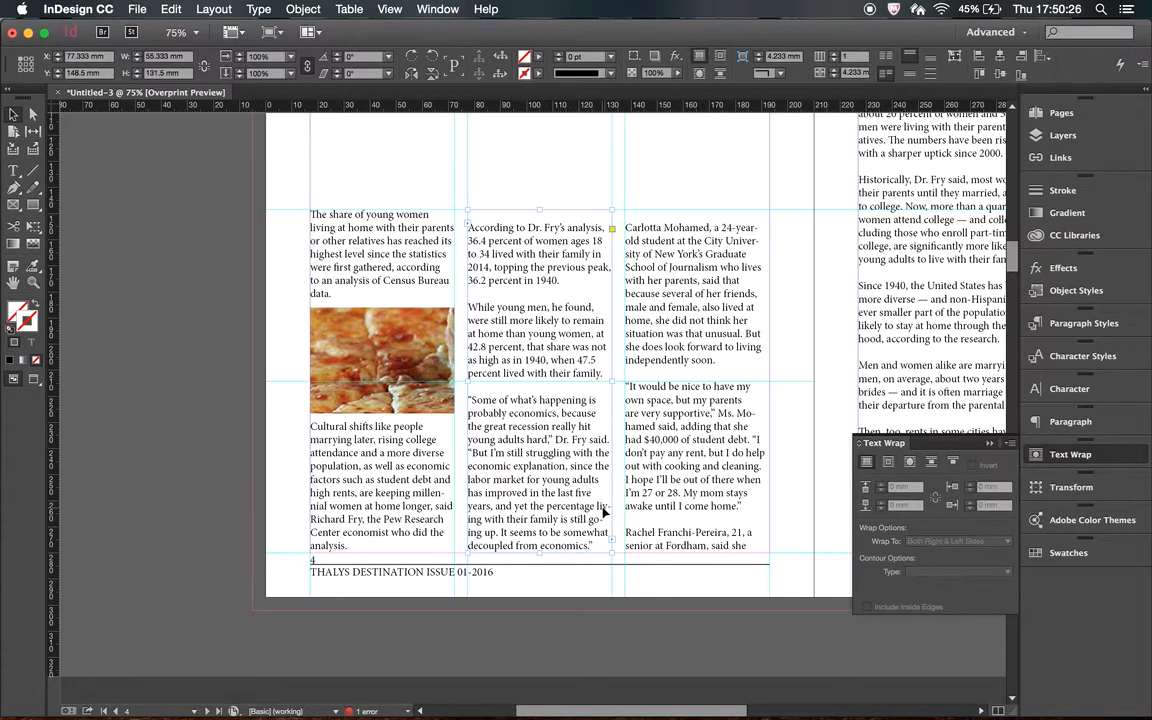
pyautogui.click(604, 511)
pyautogui.click(476, 523)
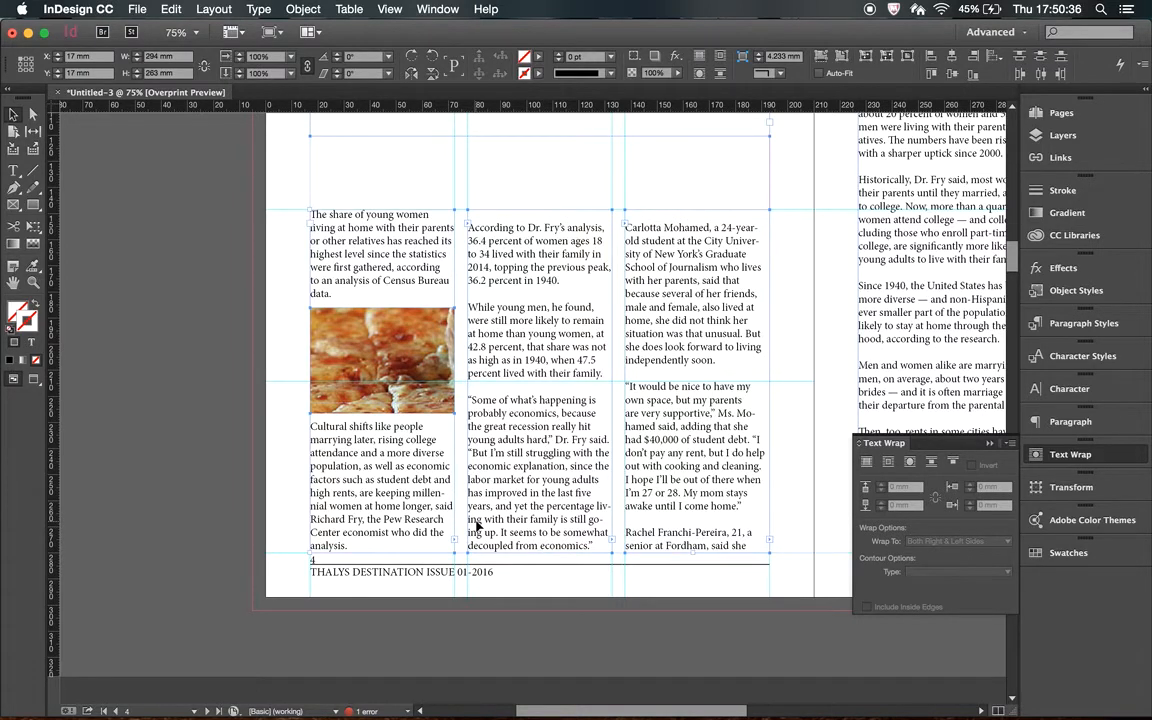
pyautogui.doubleClick(497, 528)
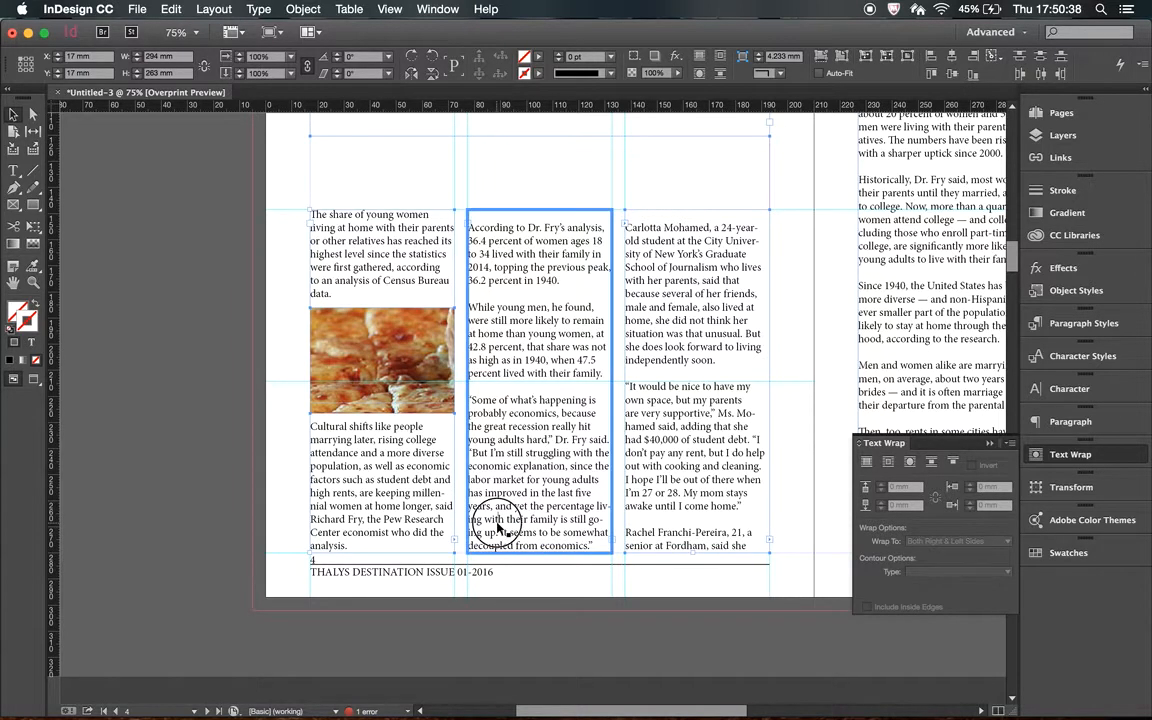
pyautogui.press('super+a')
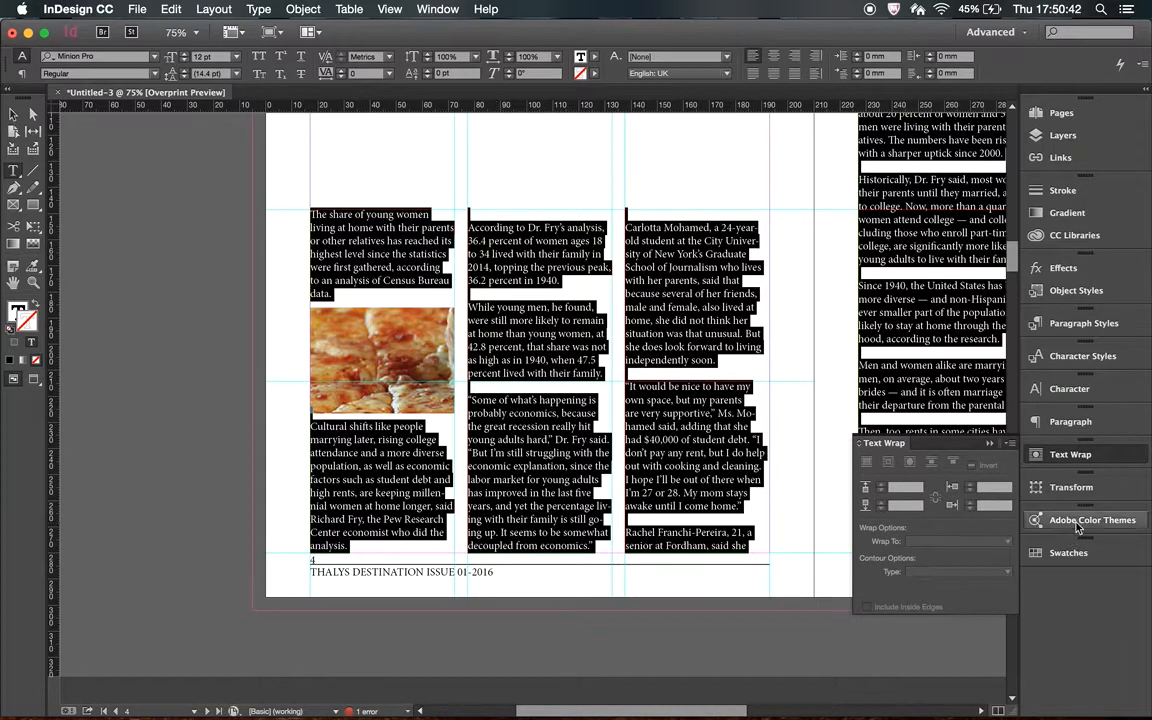
pyautogui.click(1068, 422)
pyautogui.click(1068, 422)
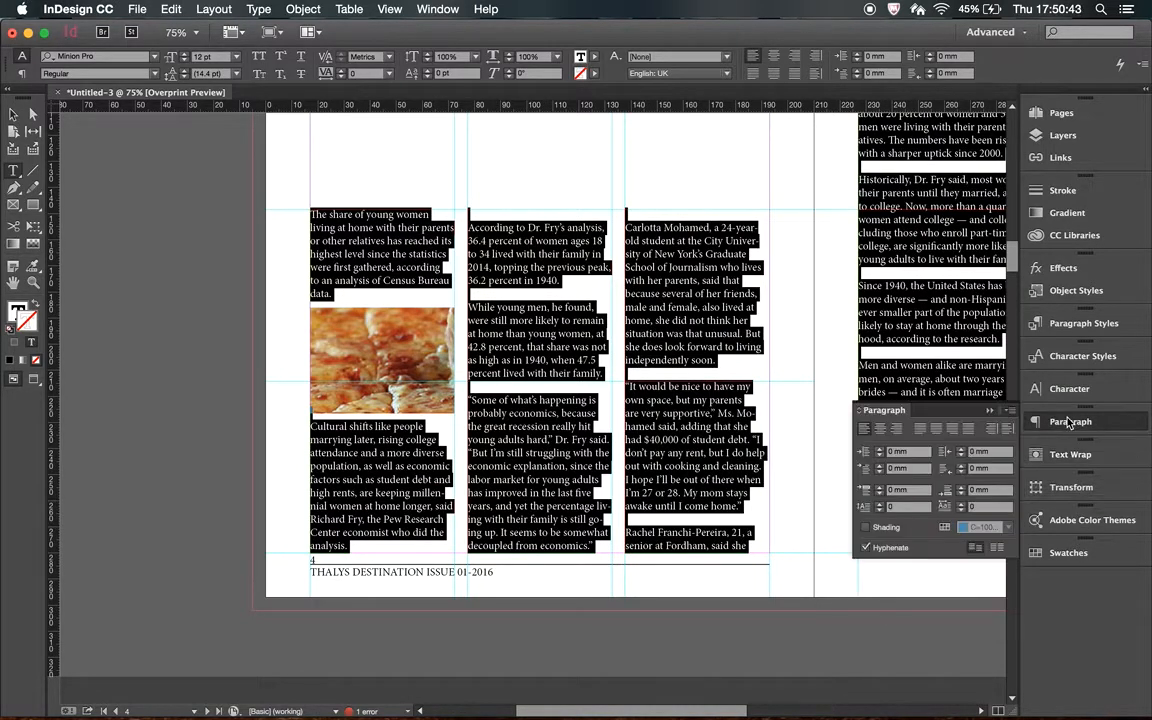
pyautogui.click(866, 548)
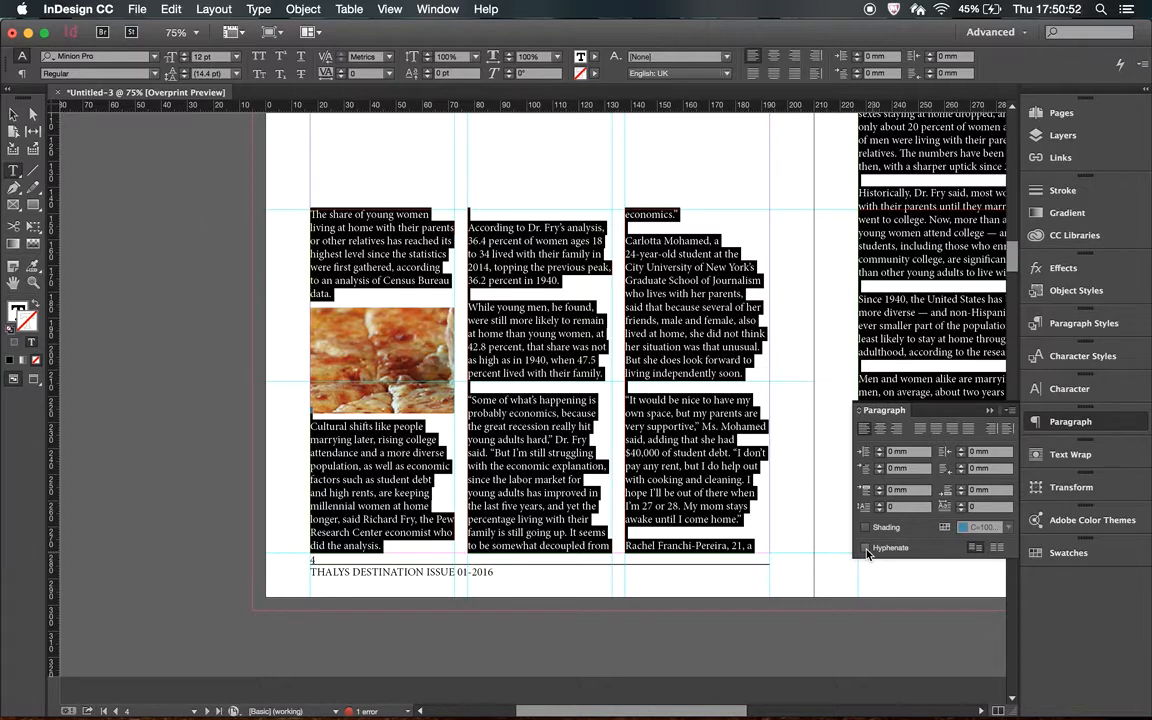
# Turn hyphenation back on for the selected article text.
pyautogui.press('super+minus')
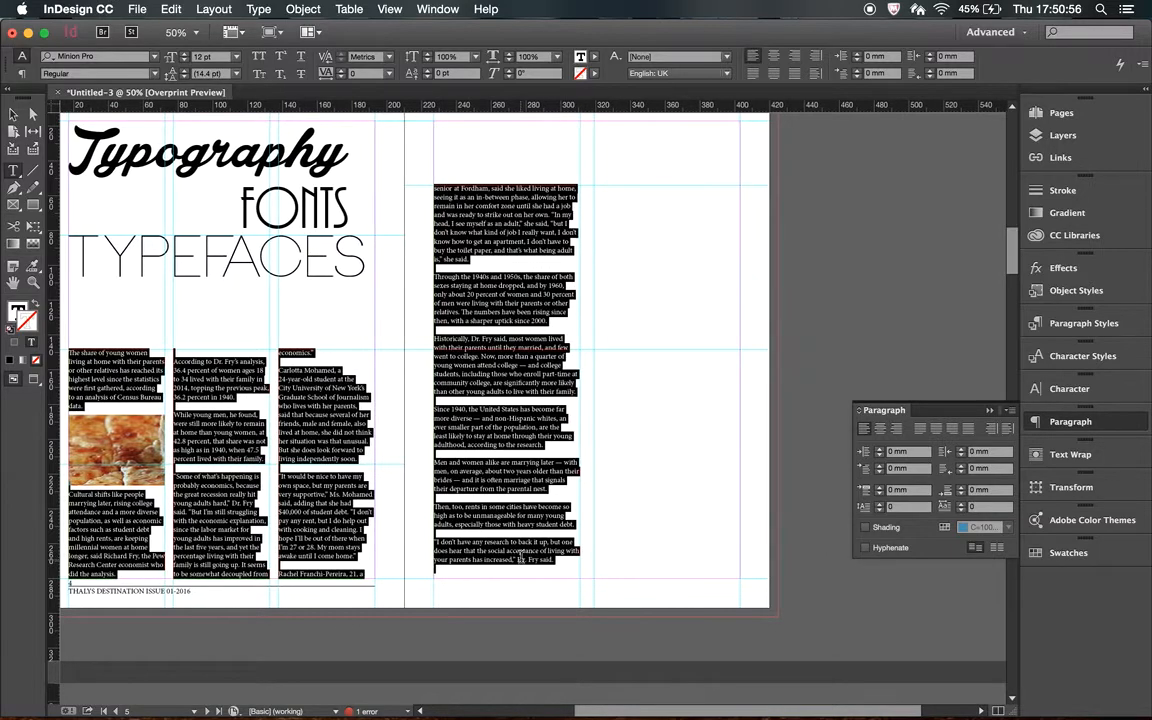
pyautogui.hscroll(-4, 521, 557)
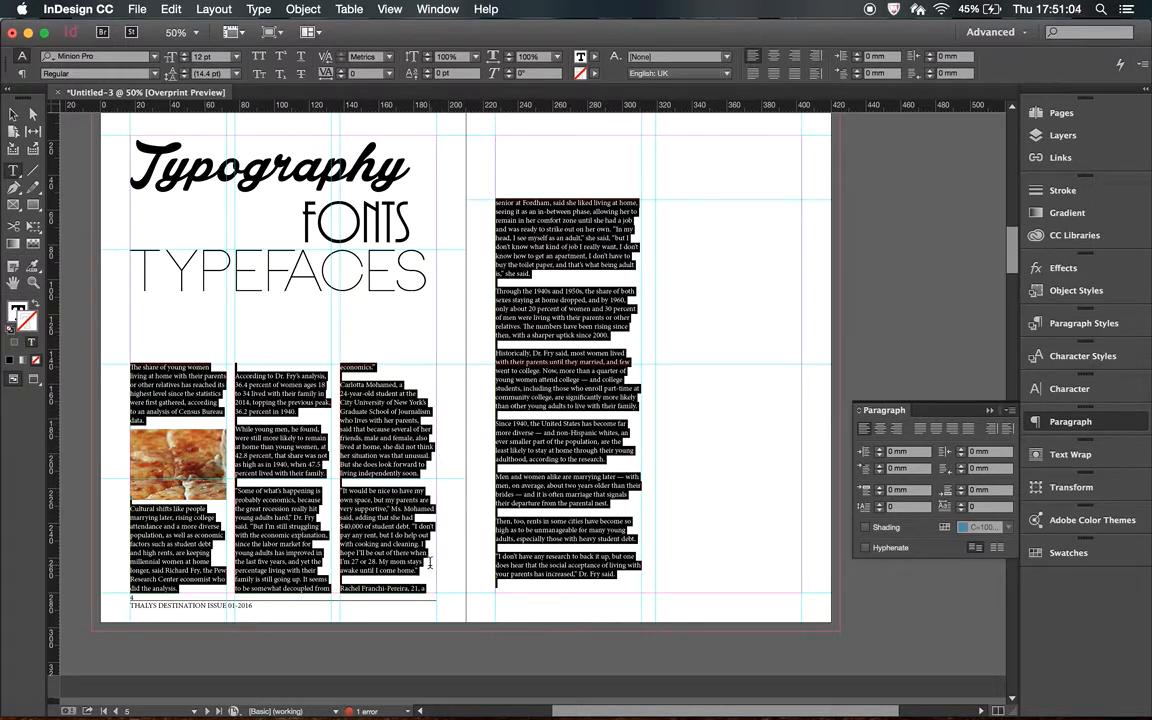
pyautogui.click(866, 548)
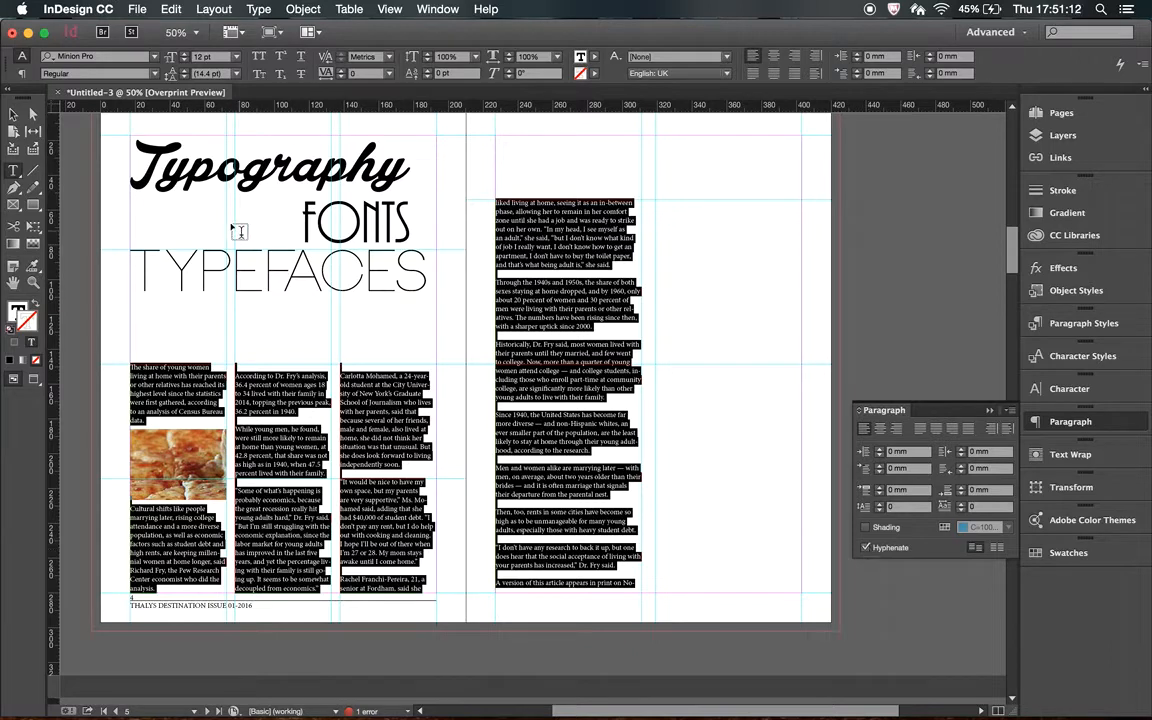
# Select the whole article text and set its alignment to Justify all lines.
pyautogui.click(14, 116)
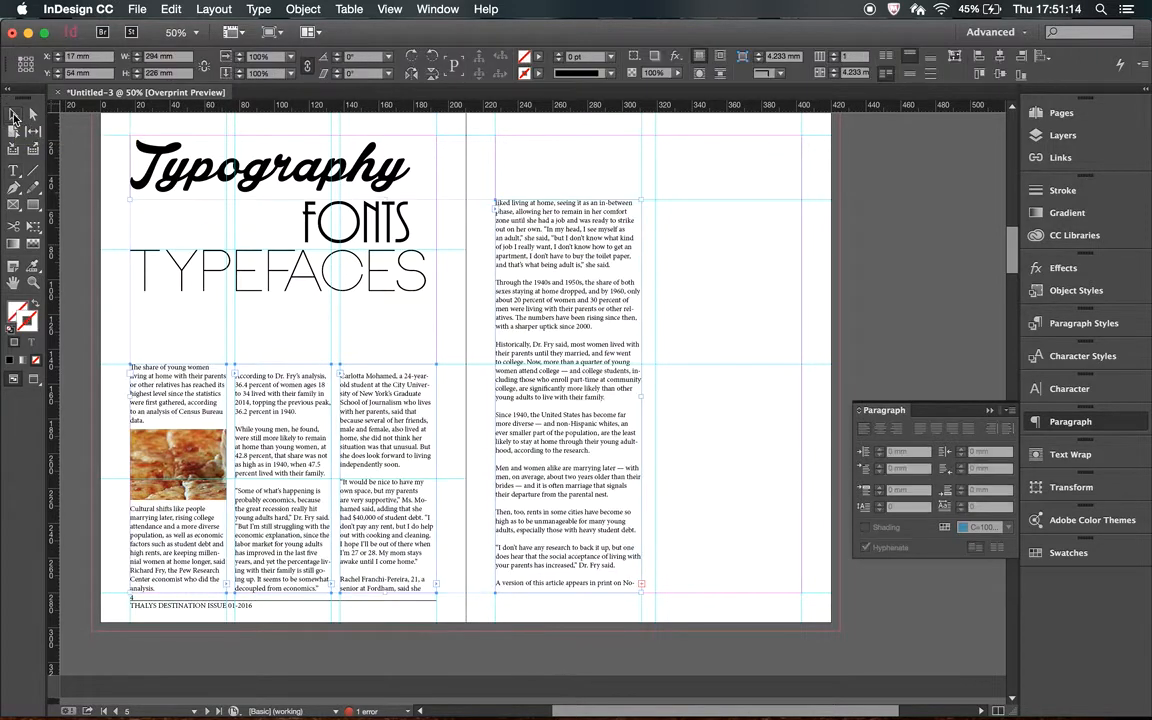
pyautogui.click(14, 172)
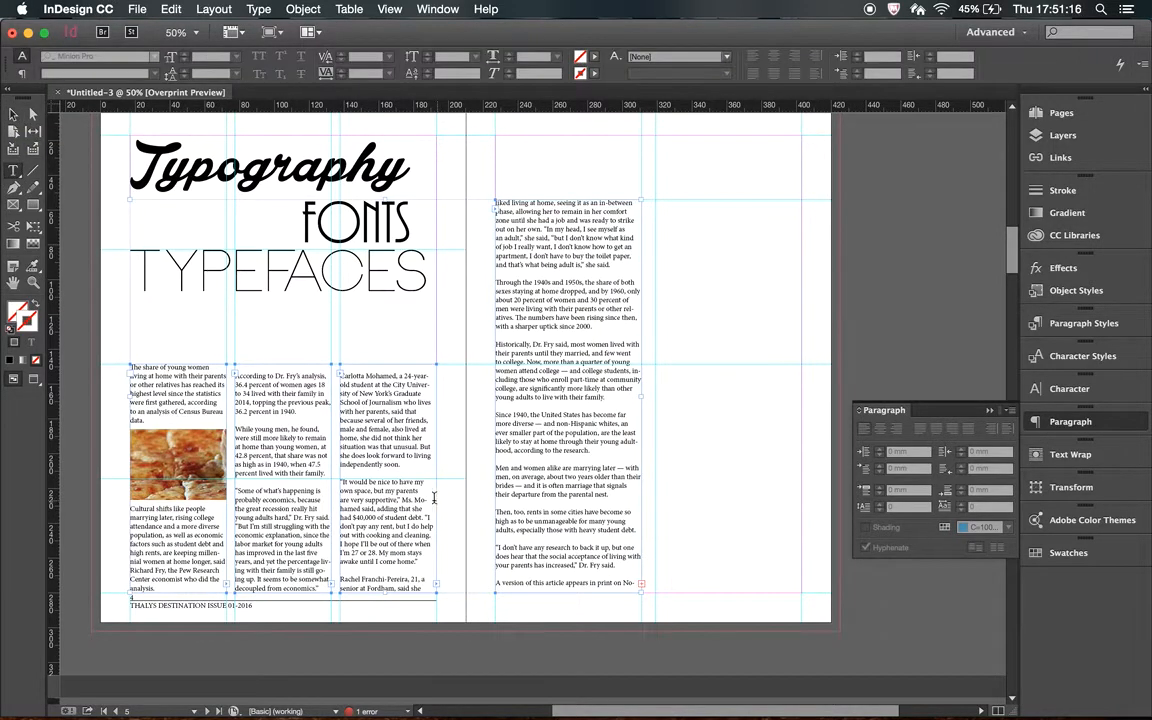
pyautogui.click(350, 457)
pyautogui.press('super+a')
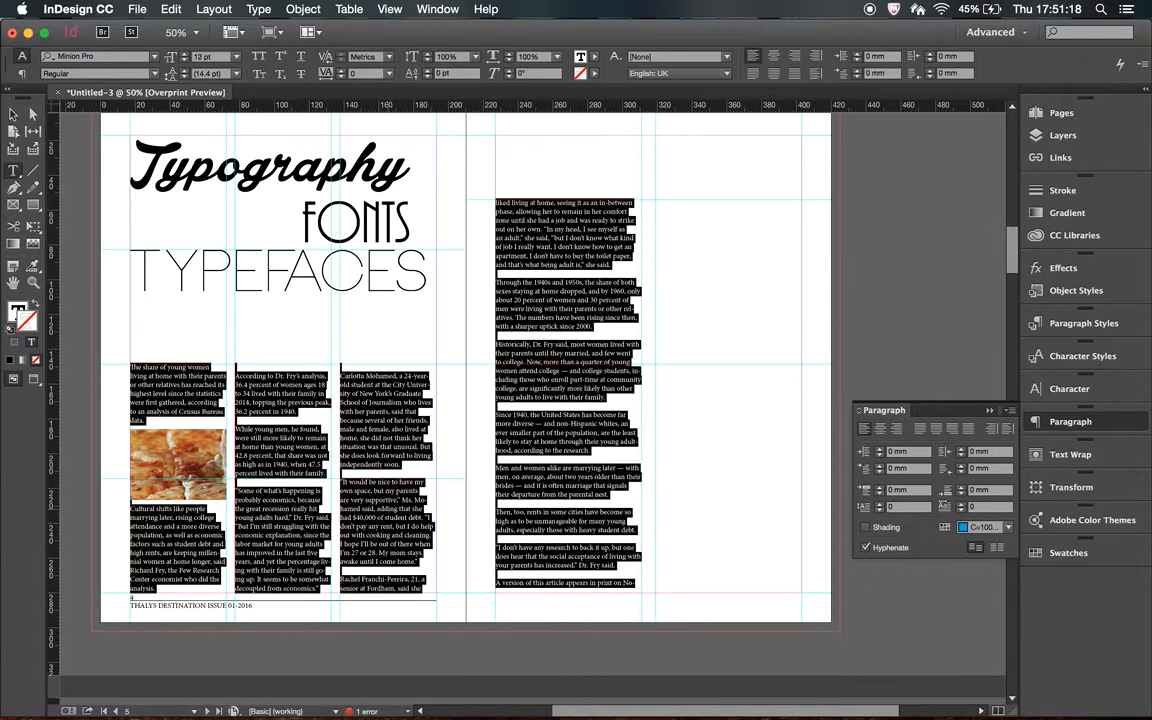
pyautogui.click(794, 76)
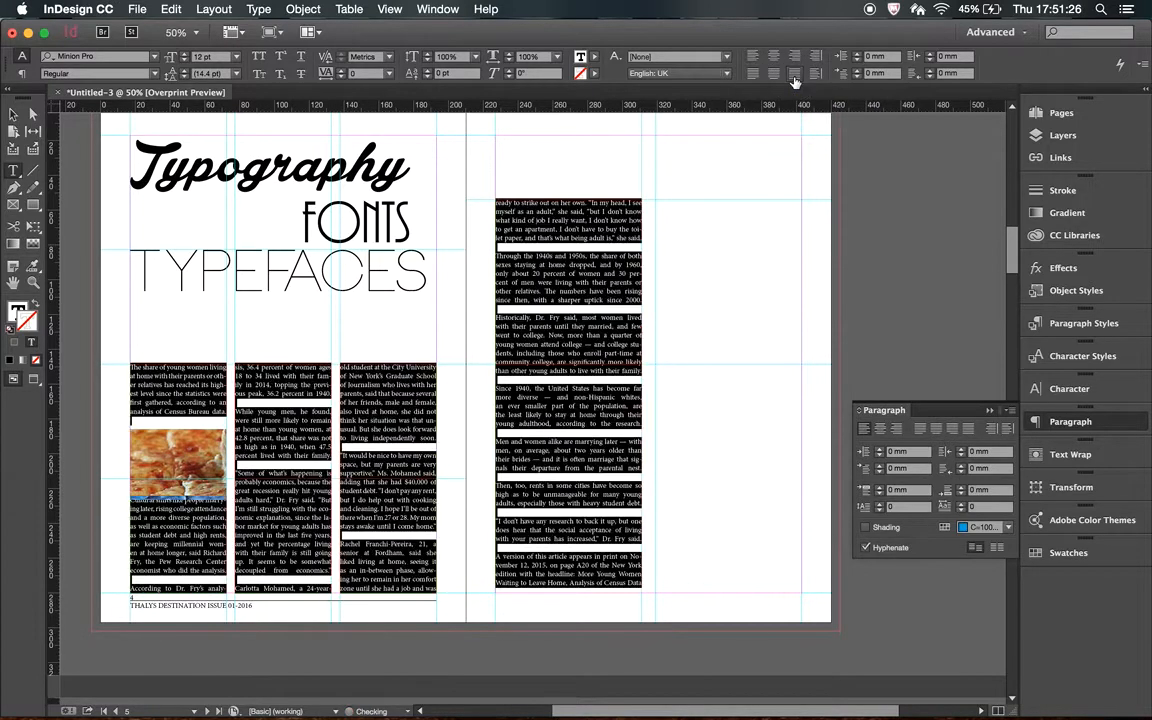
pyautogui.click(14, 116)
pyautogui.click(690, 338)
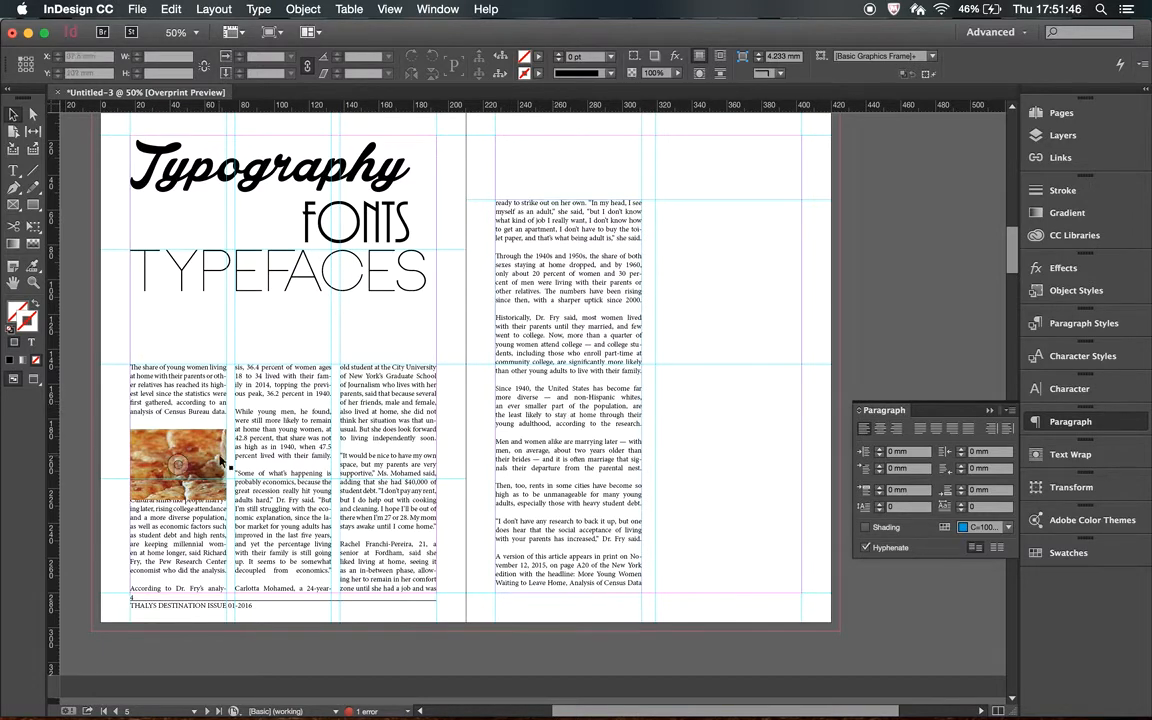
# Set the bottom text wrap offset of the food photo to -2 mm.
pyautogui.click(221, 461)
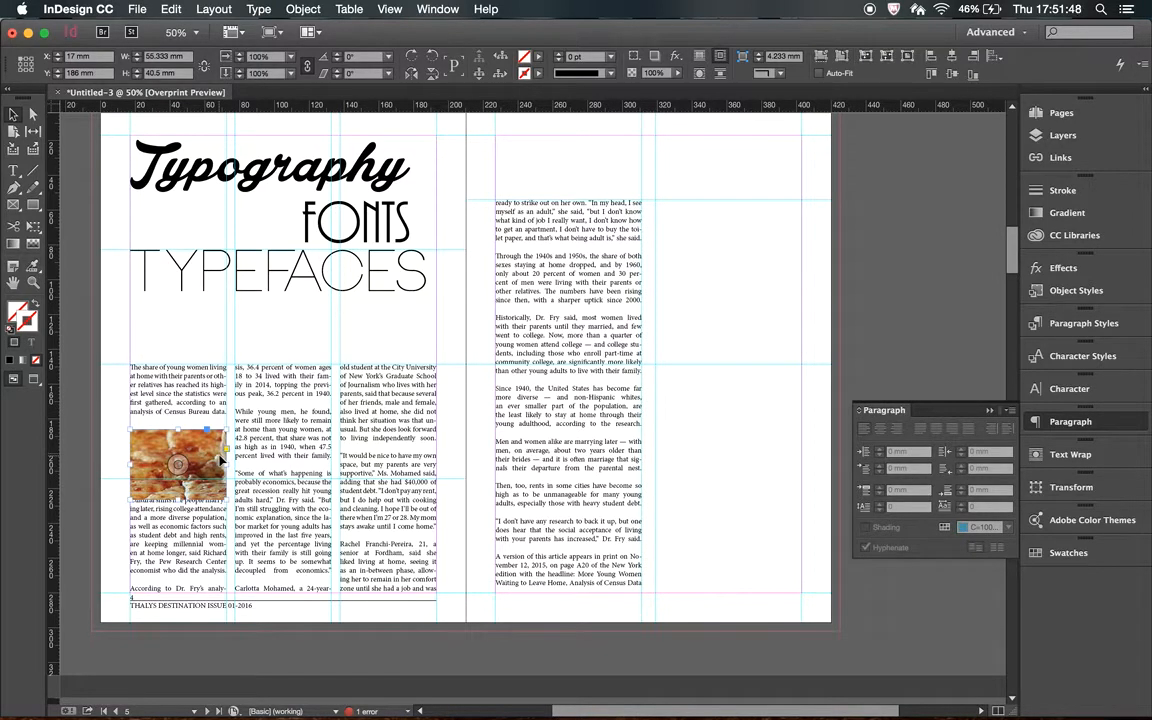
pyautogui.click(1070, 455)
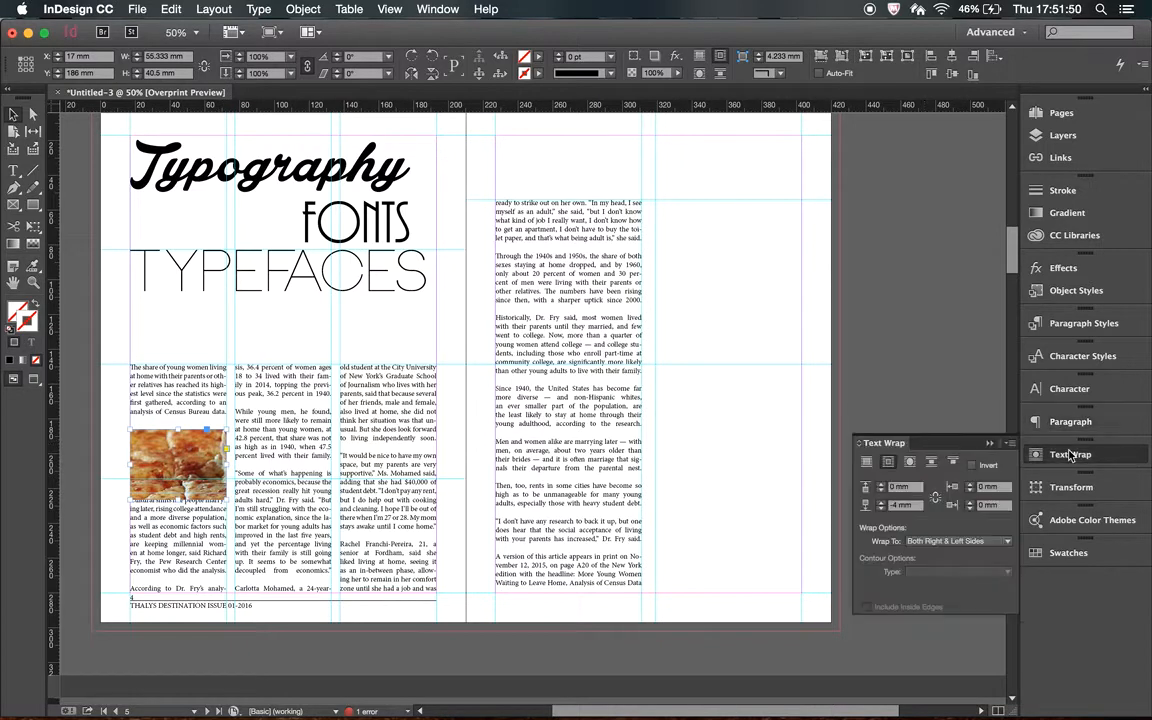
pyautogui.click(881, 504)
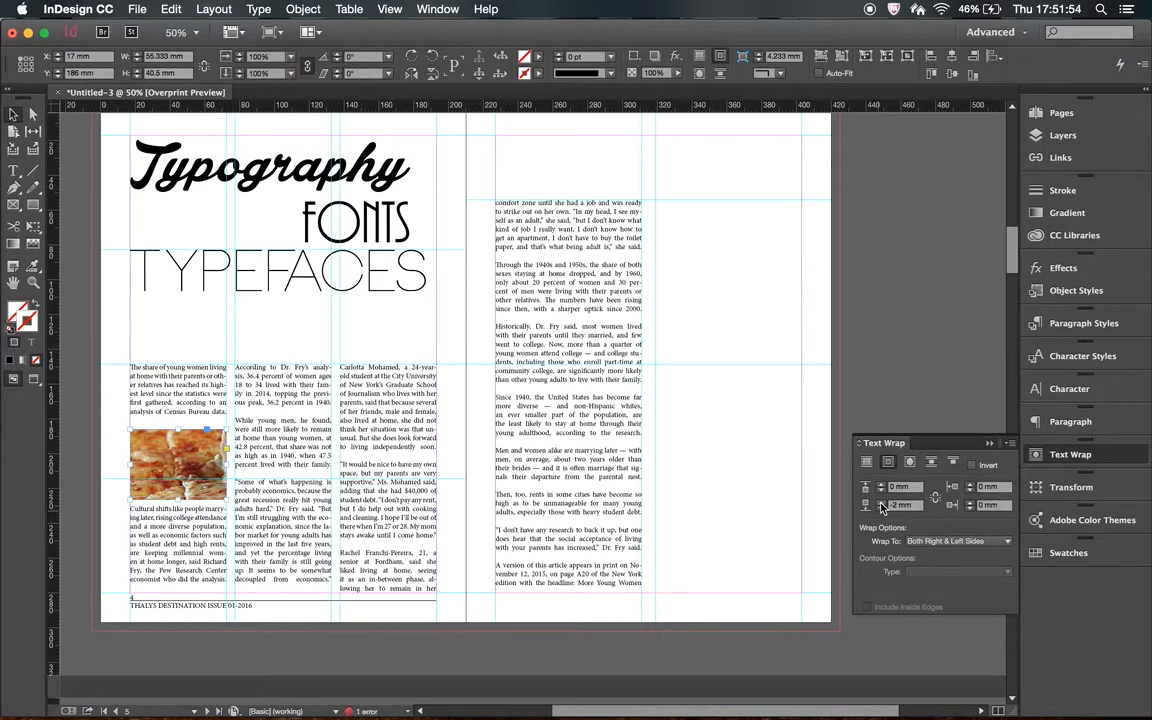
pyautogui.click(644, 540)
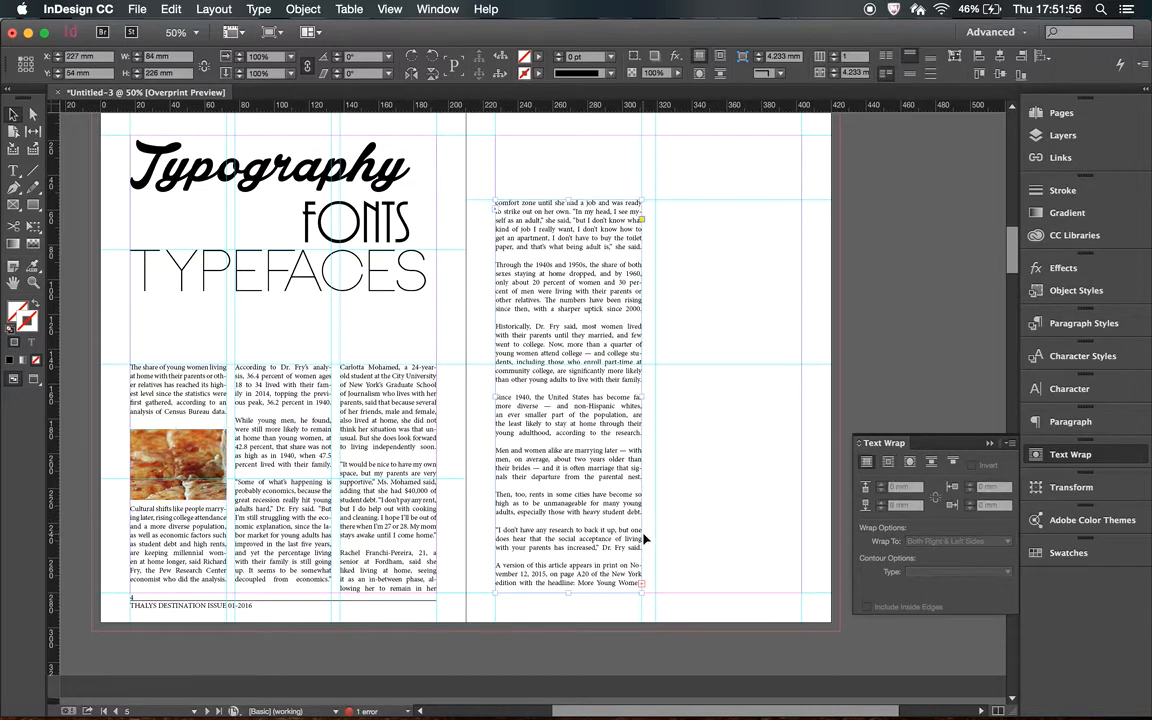
pyautogui.click(648, 544)
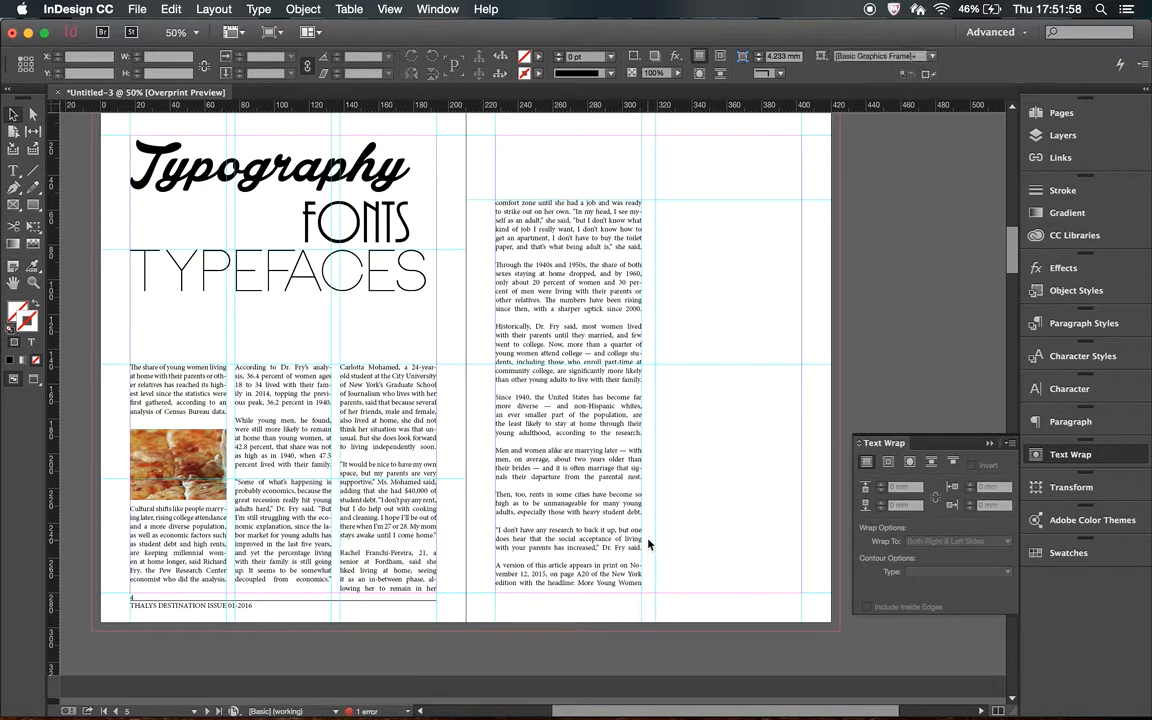
# Set the article's opening paragraph above the food photo to Minion Pro Bold Cond at 13 pt, and deselect it.
pyautogui.click(188, 421)
pyautogui.doubleClick(187, 416)
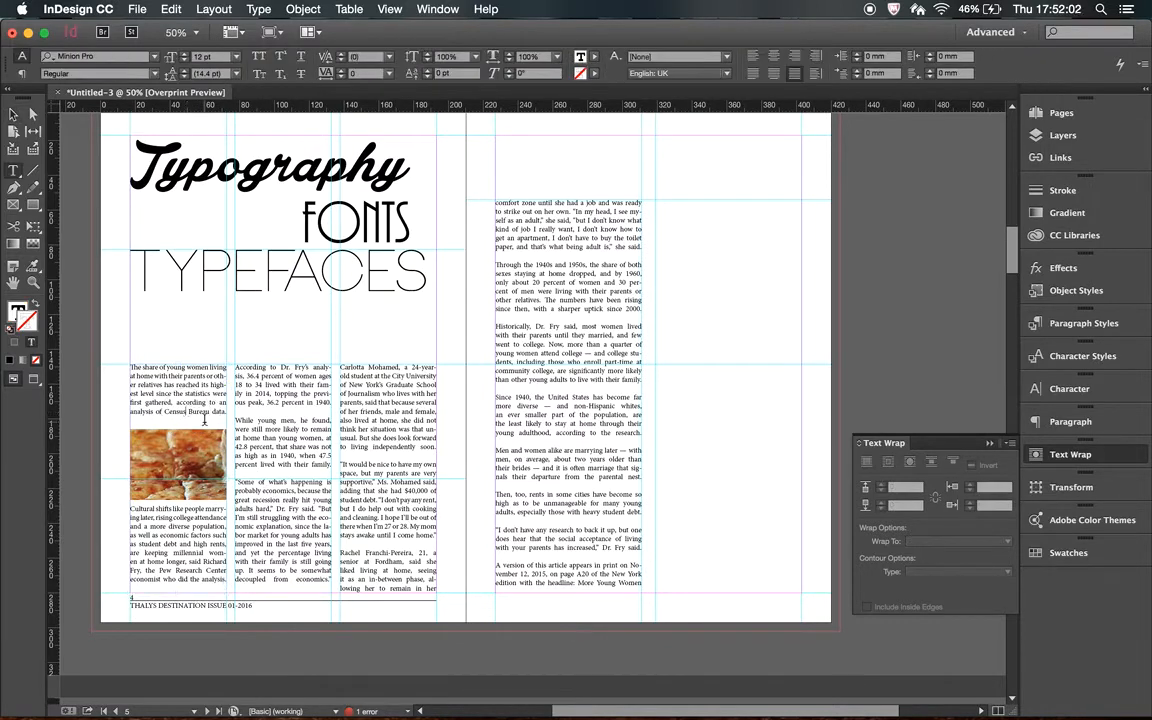
pyautogui.moveTo(206, 426); pyautogui.dragTo(130, 366)
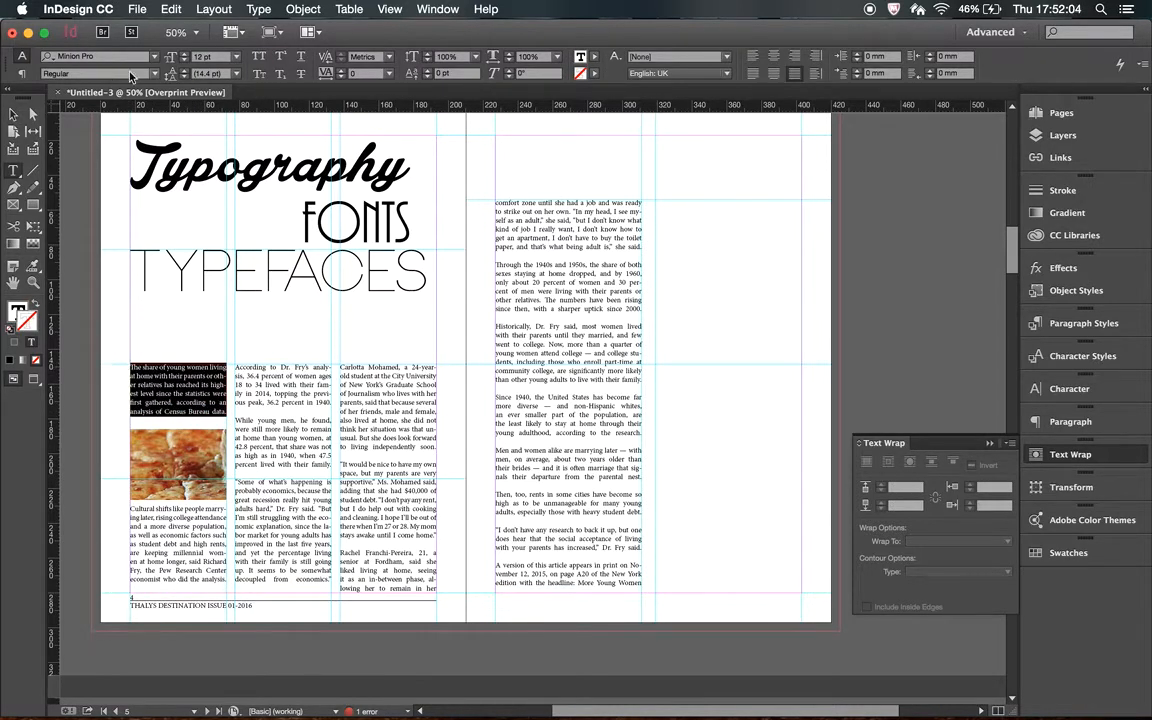
pyautogui.click(156, 61)
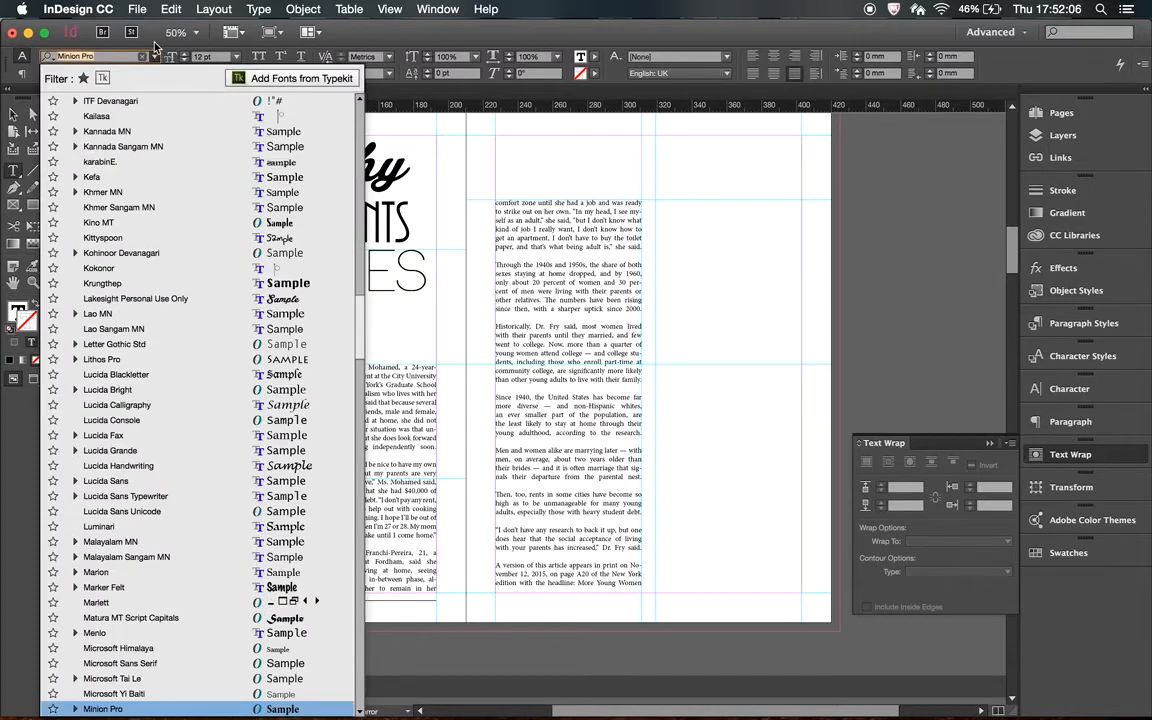
pyautogui.click(155, 45)
pyautogui.click(144, 74)
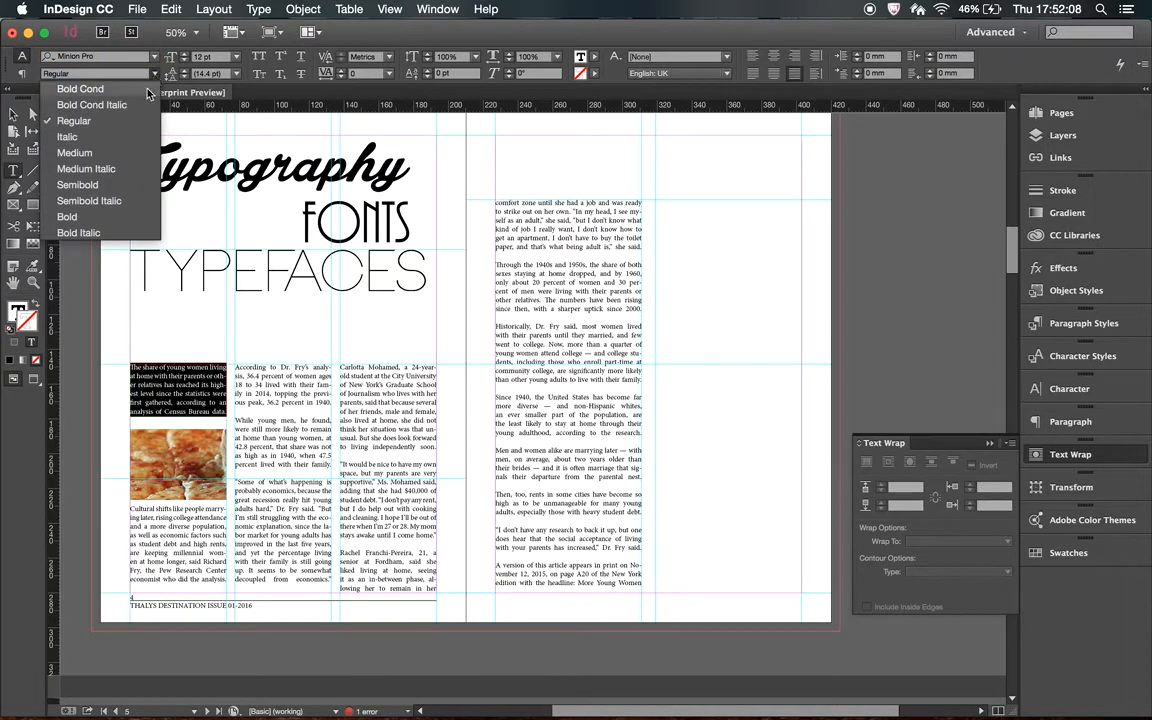
pyautogui.click(144, 90)
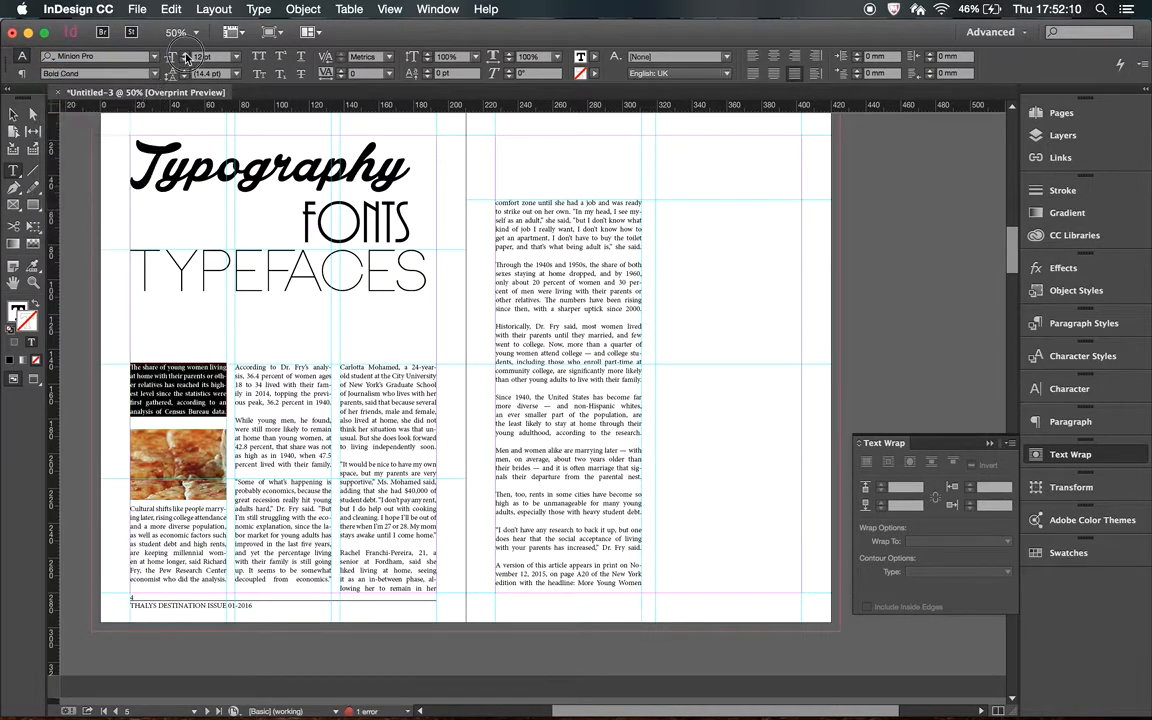
pyautogui.click(185, 55)
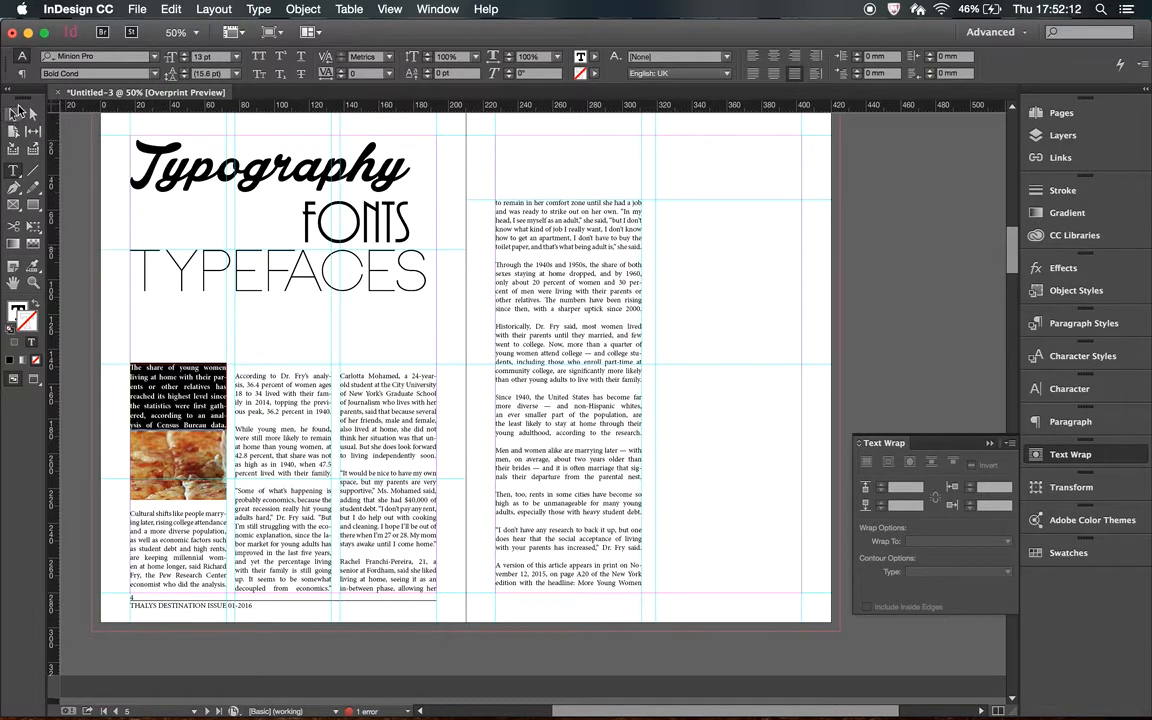
pyautogui.click(15, 113)
pyautogui.click(442, 288)
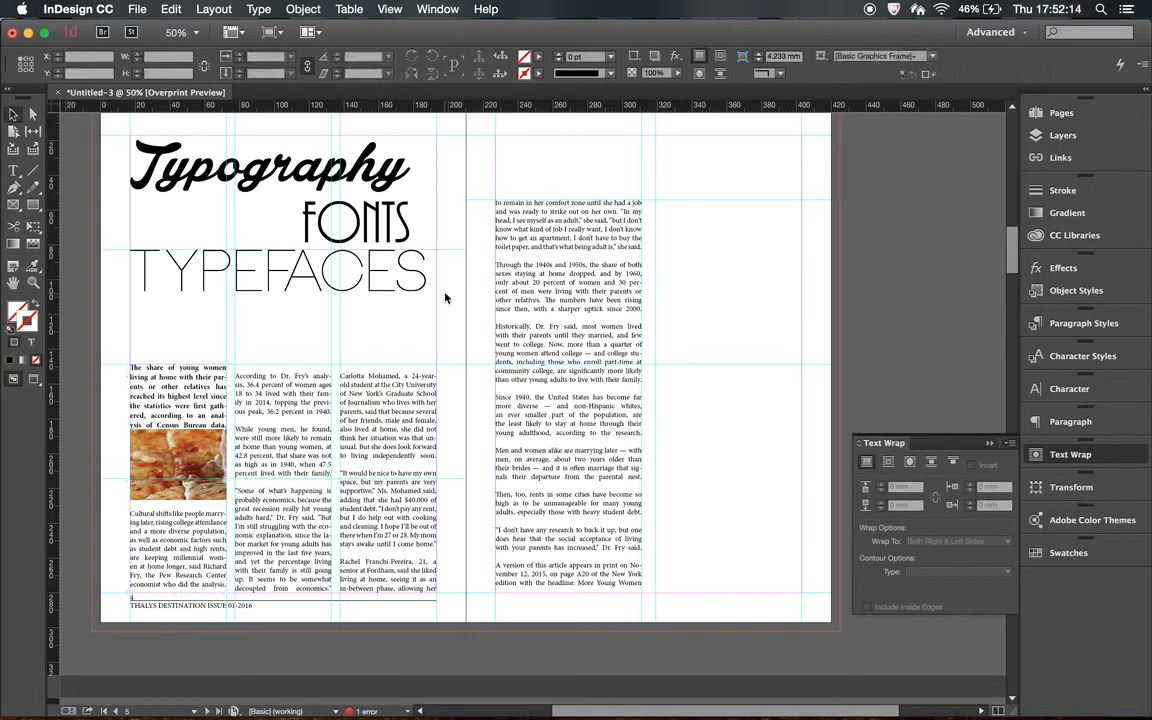
# Show the baseline grid and magnify the spread to 75% so the article's three columns can be compared with it.
pyautogui.click(389, 9)
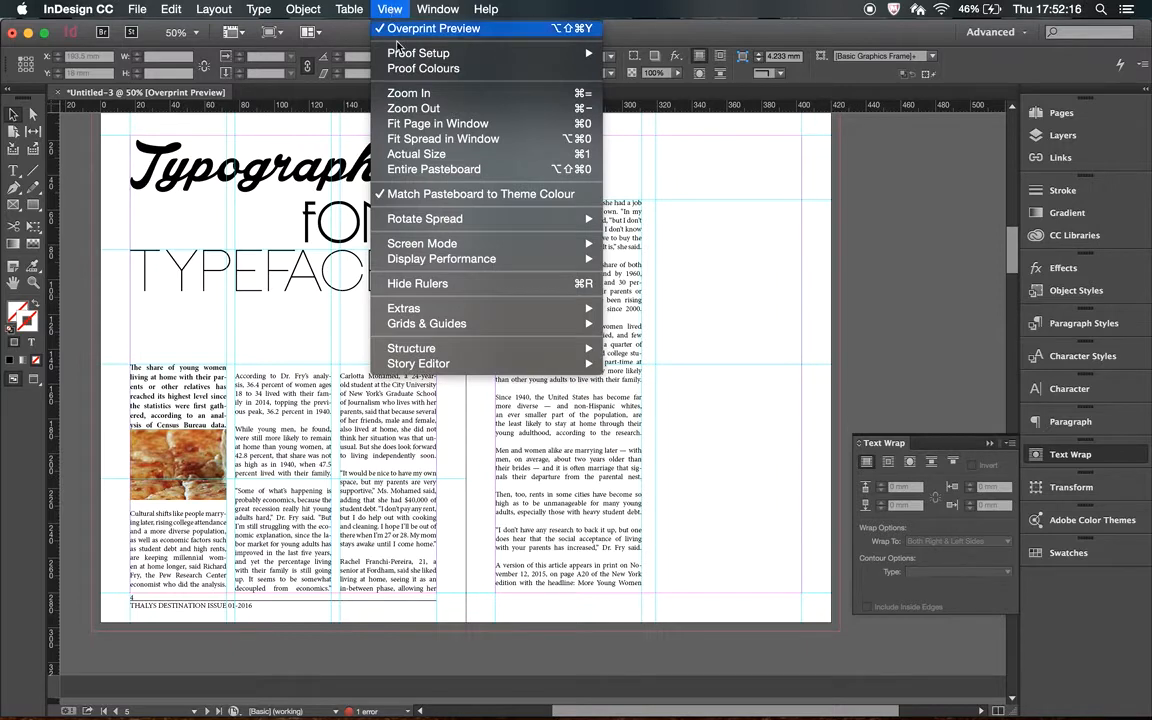
pyautogui.moveTo(450, 323)
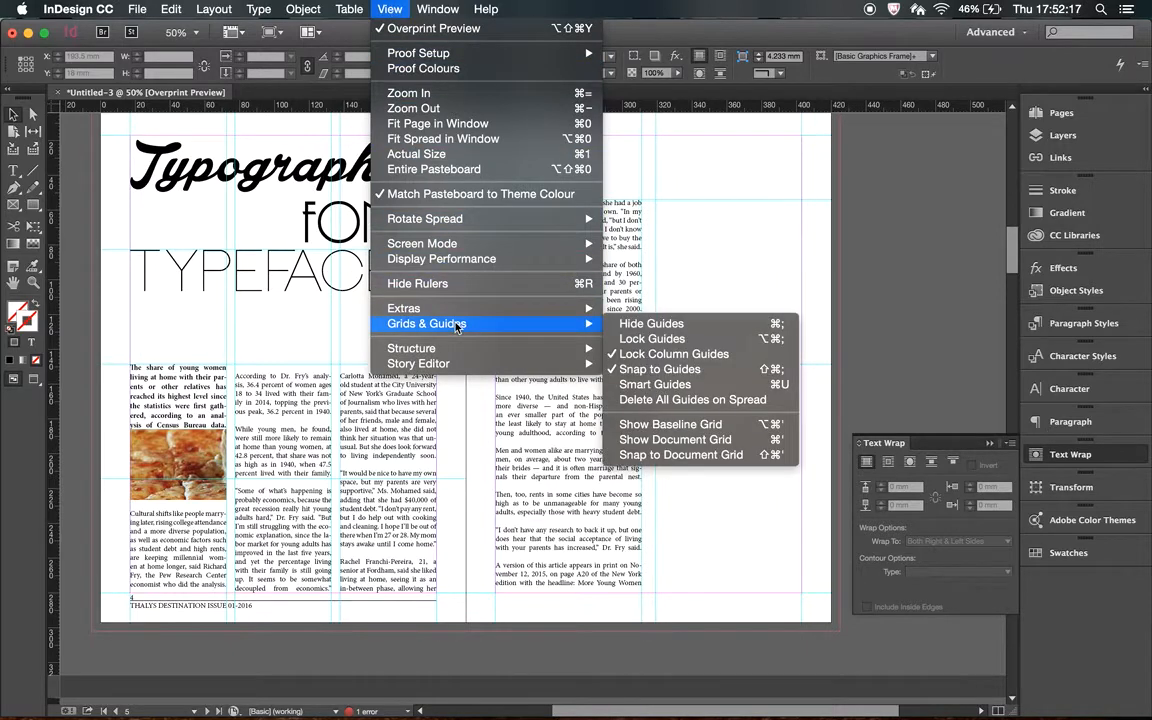
pyautogui.click(691, 425)
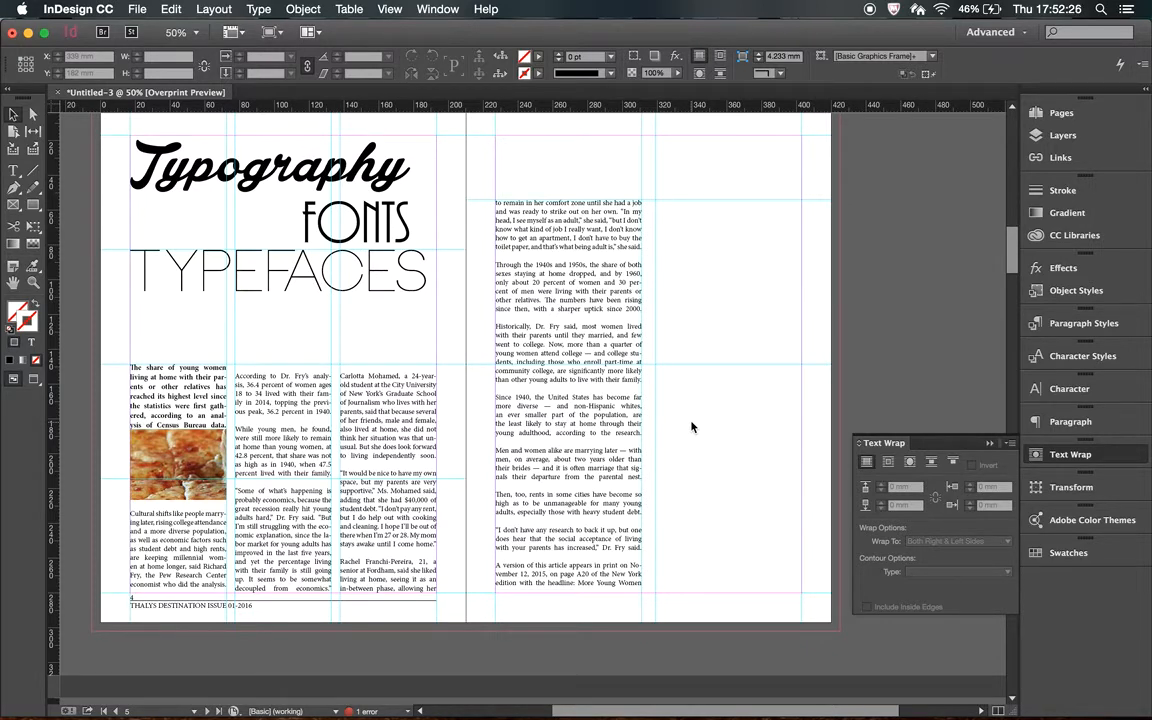
pyautogui.press('super+equal')
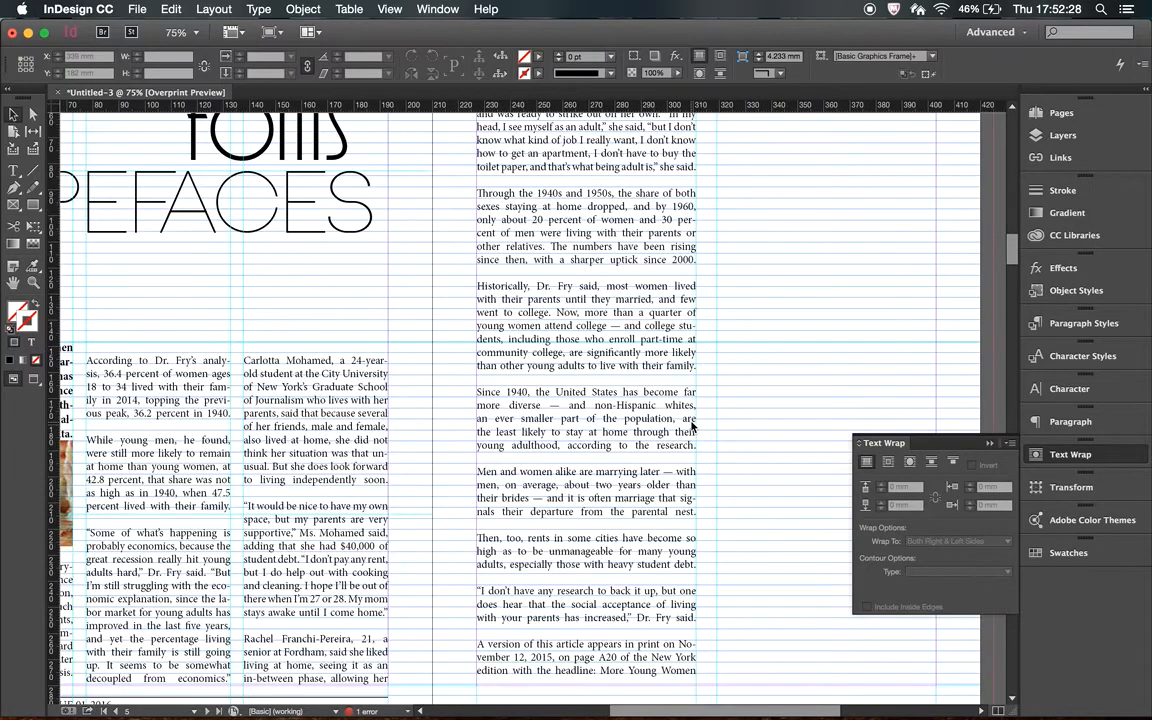
pyautogui.hscroll(-10, 691, 426)
pyautogui.scroll(3, 691, 426)
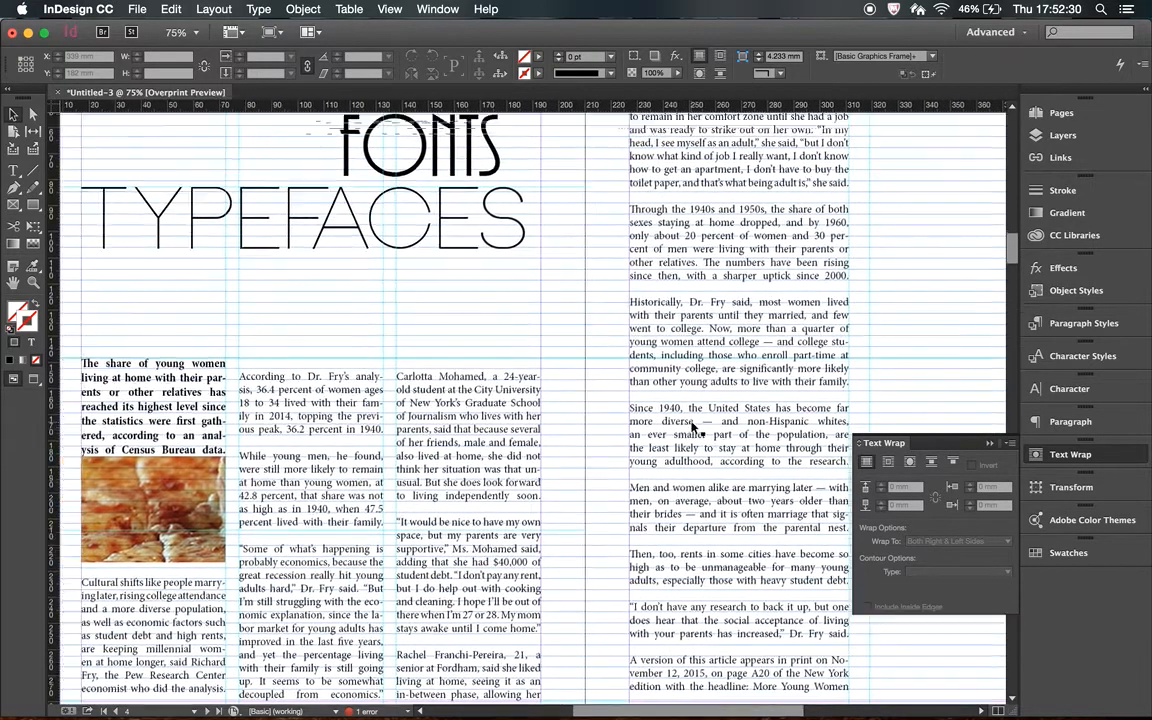
pyautogui.scroll(-4, 691, 426)
pyautogui.hscroll(-1, 691, 426)
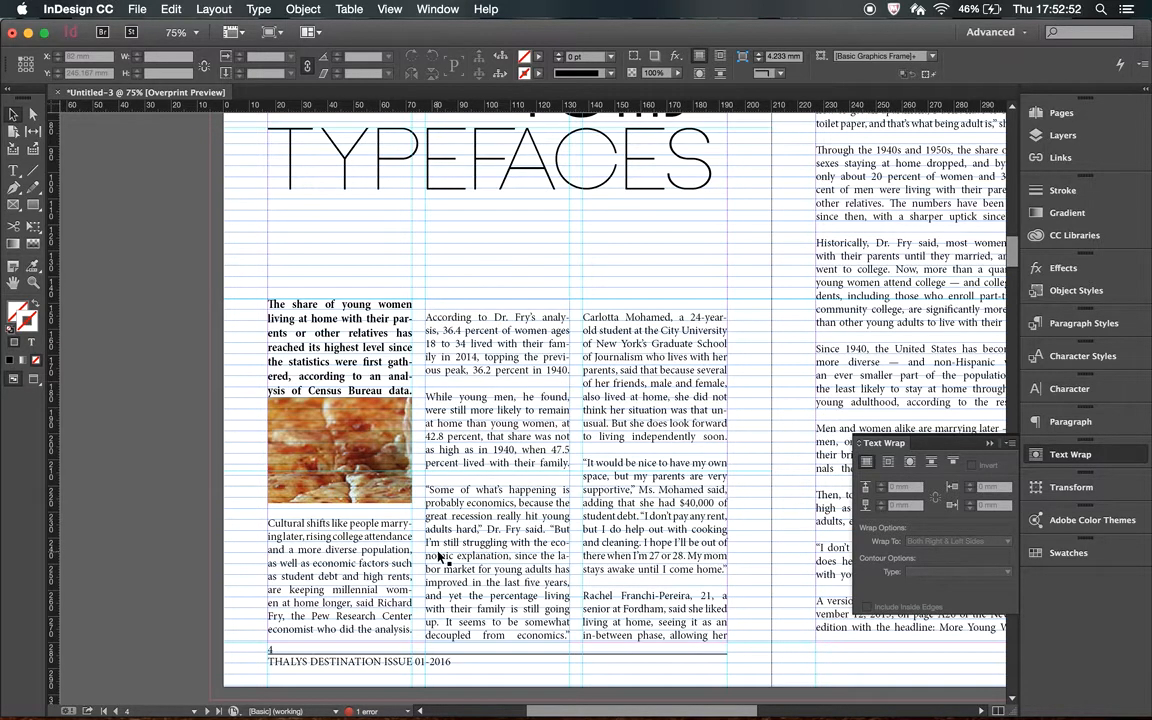
# Select the whole article text and align it to the baseline grid.
pyautogui.press('t')
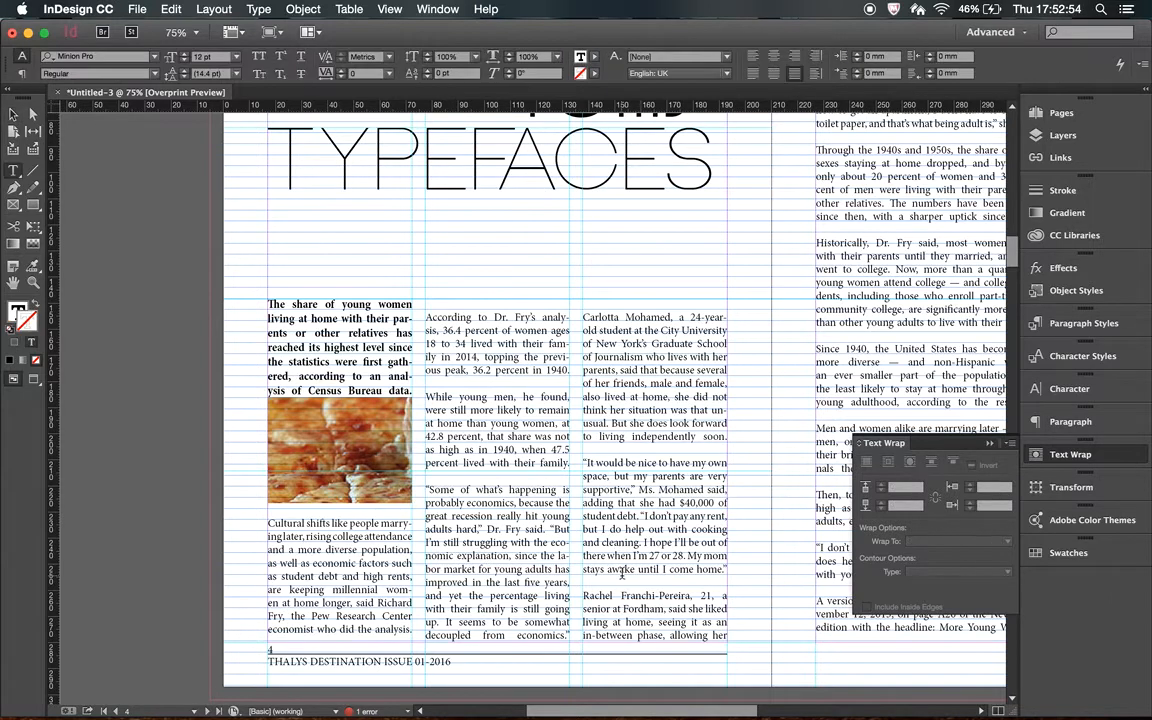
pyautogui.press('super+a')
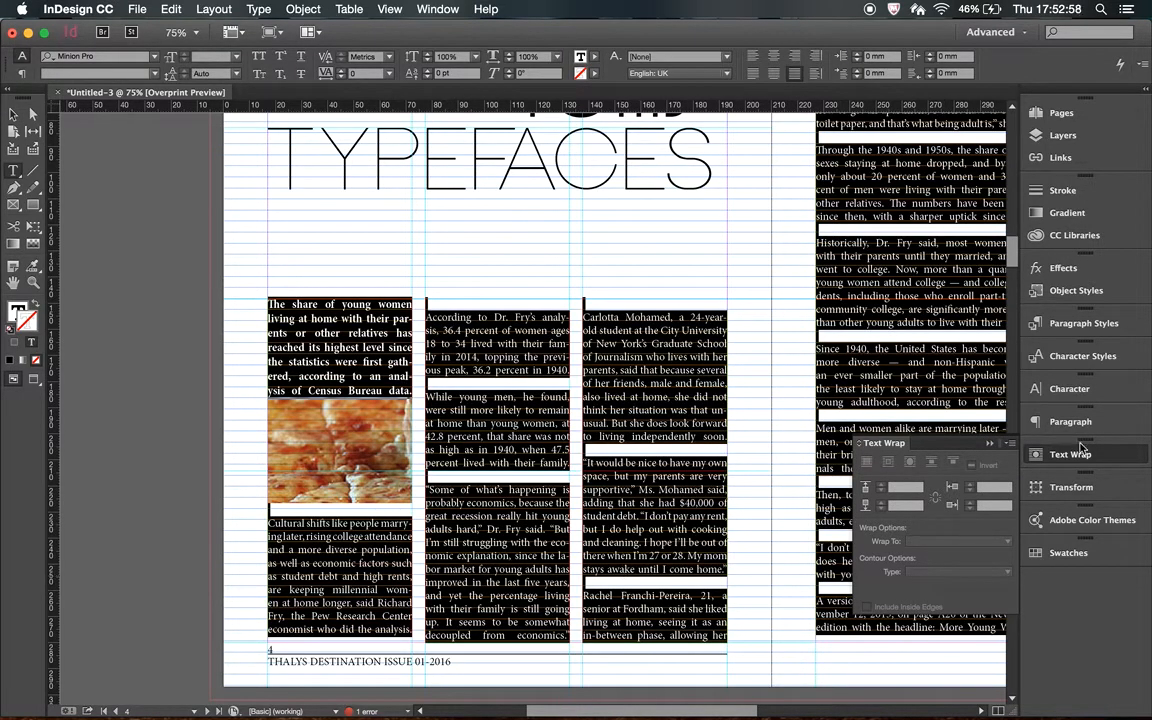
pyautogui.click(1090, 423)
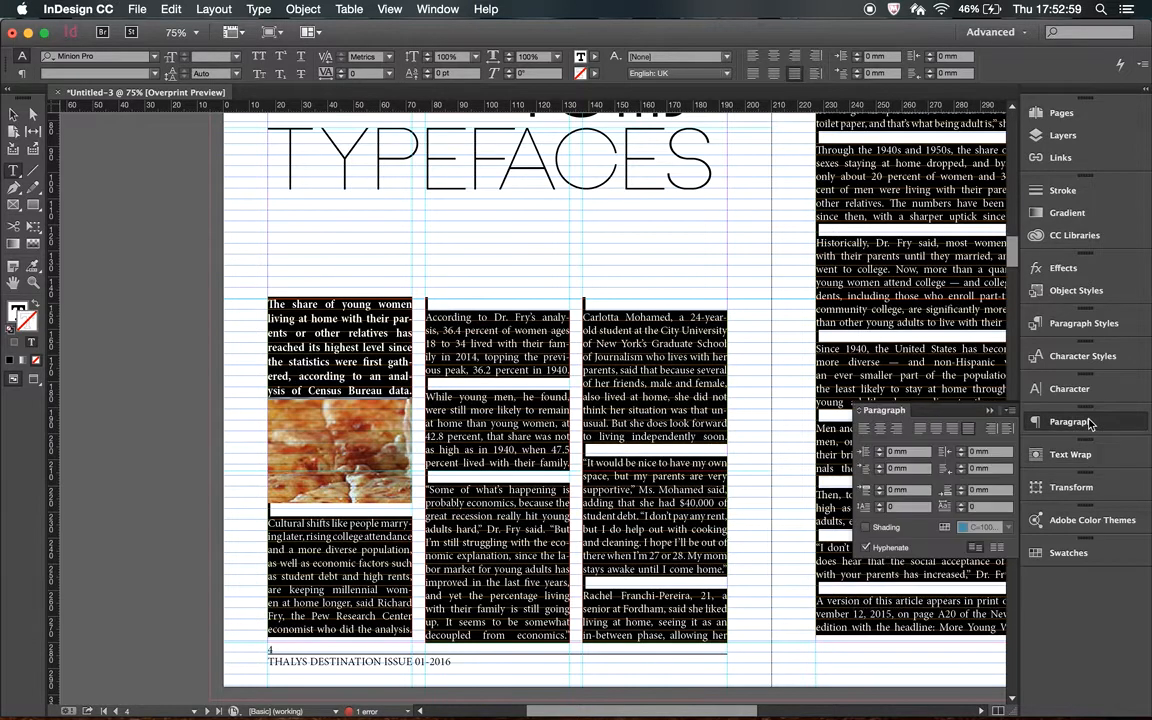
pyautogui.click(997, 550)
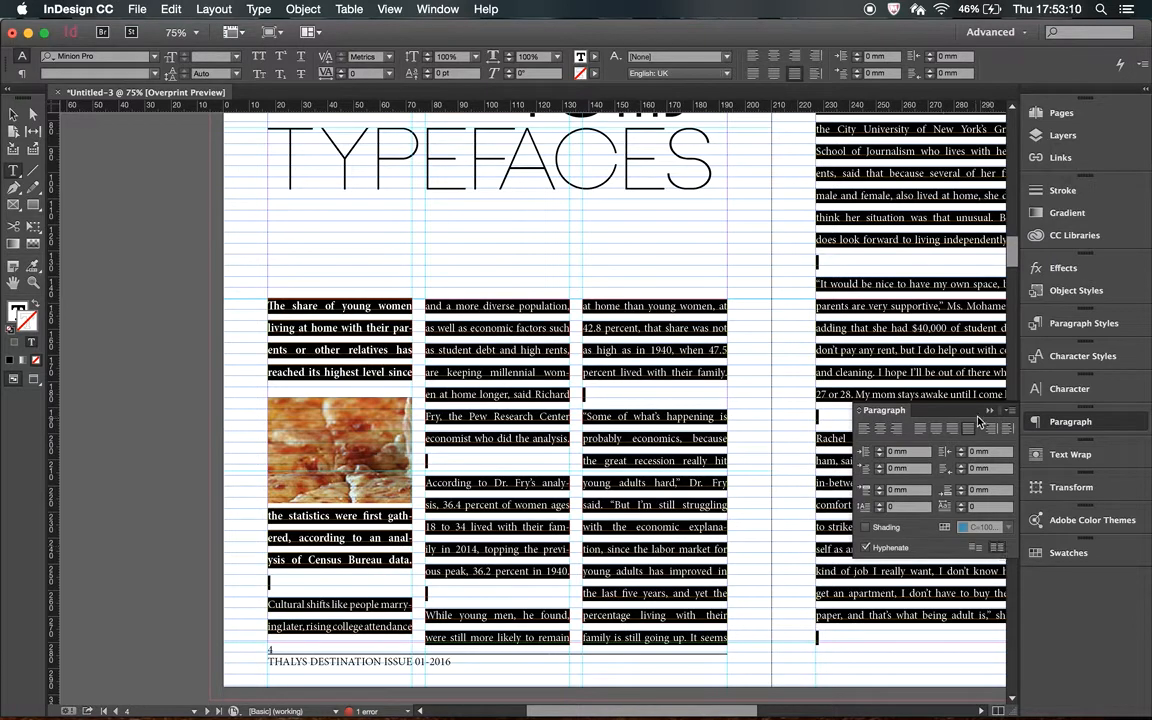
pyautogui.click(888, 372)
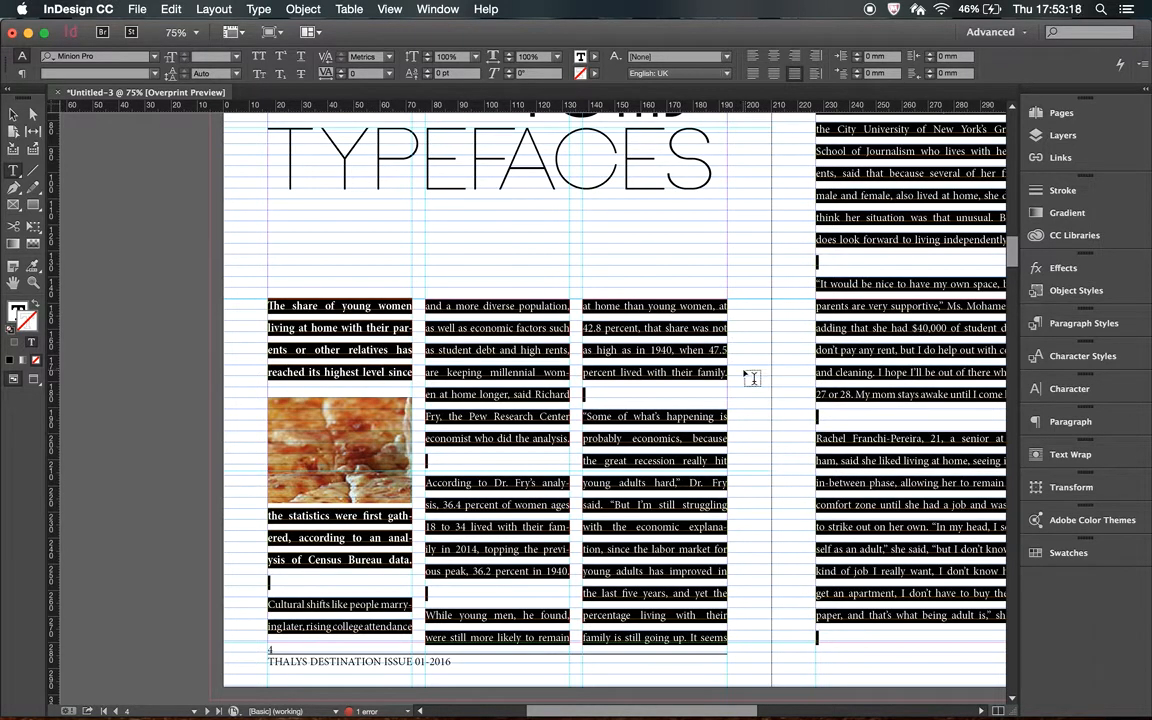
# Try a leading of 11 pt for the whole article text.
pyautogui.click(205, 76)
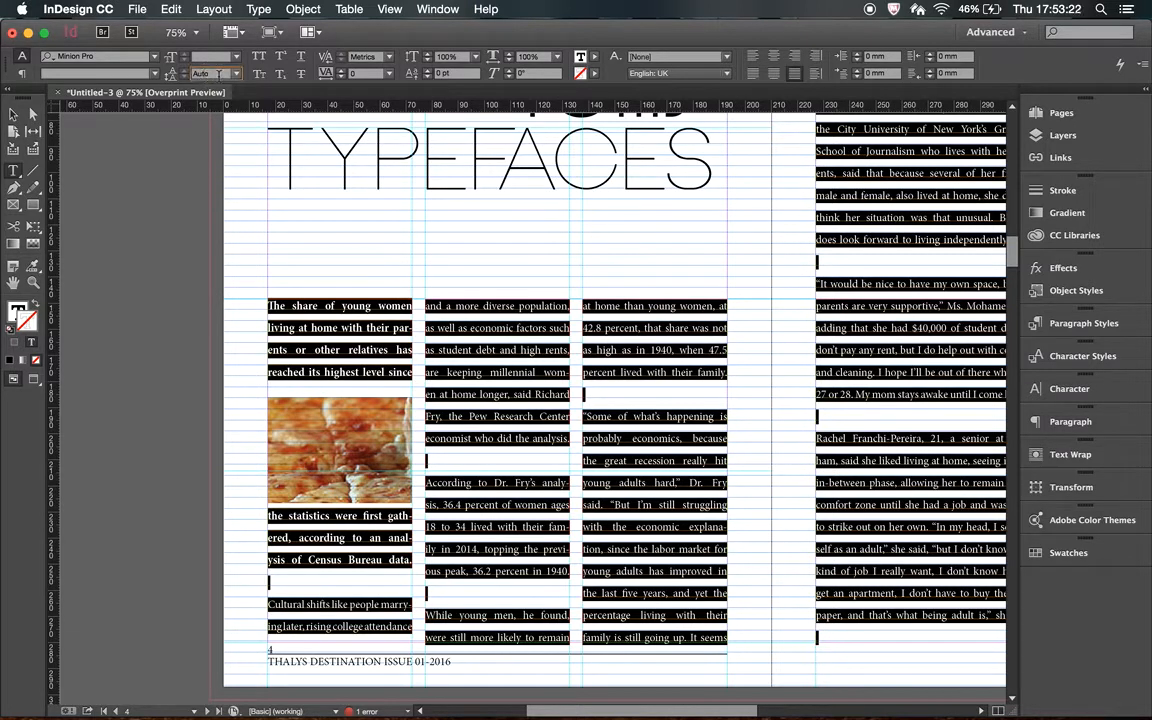
pyautogui.write('11')
pyautogui.press('Return')
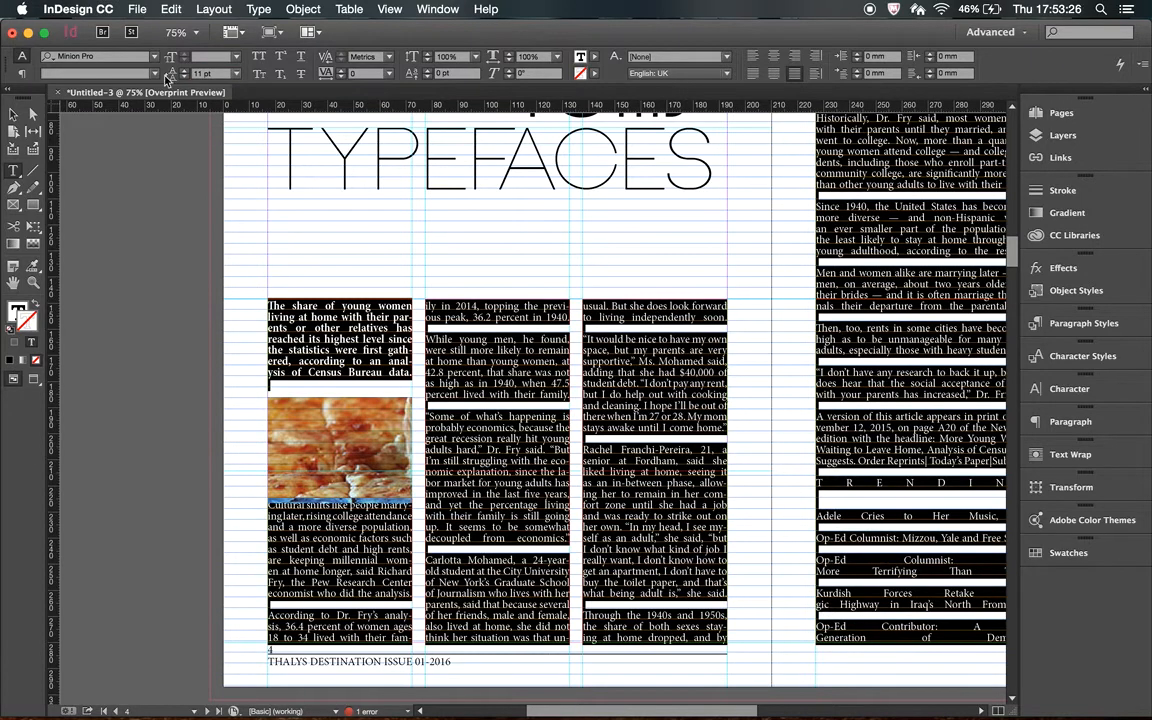
# Set the leading of the whole article text to 12 pt and deselect the text.
pyautogui.click(200, 73)
pyautogui.write('12')
pyautogui.press('Return')
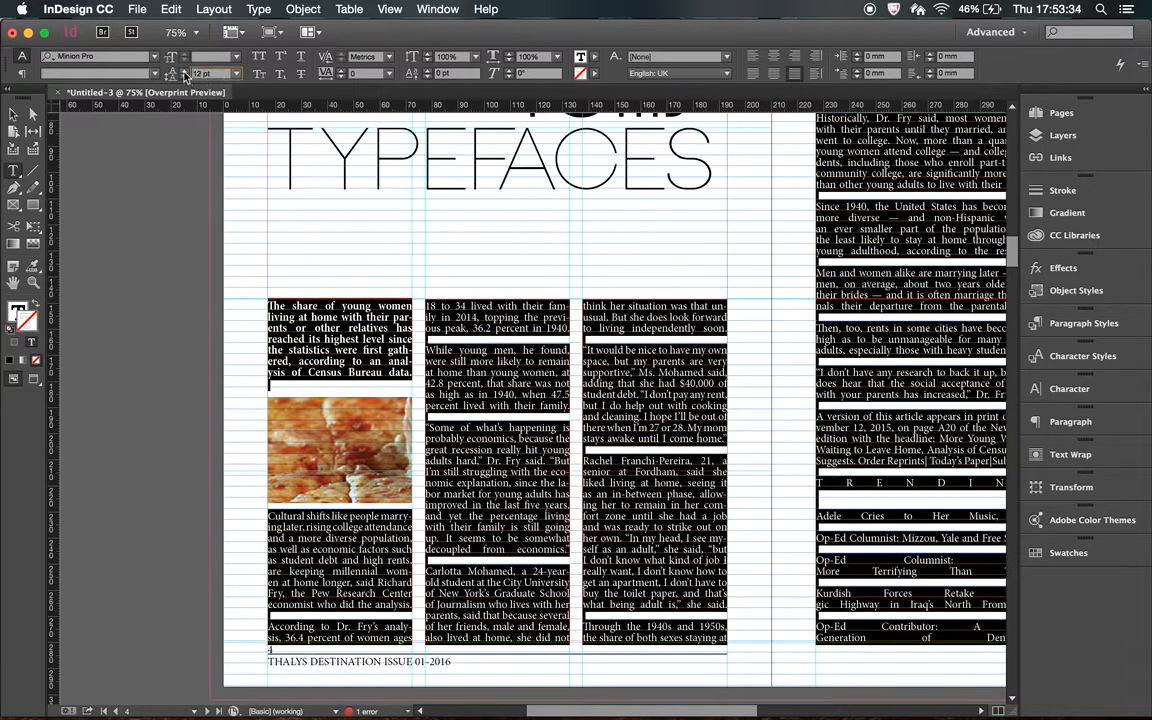
pyautogui.click(181, 70)
pyautogui.click(182, 77)
pyautogui.click(453, 352)
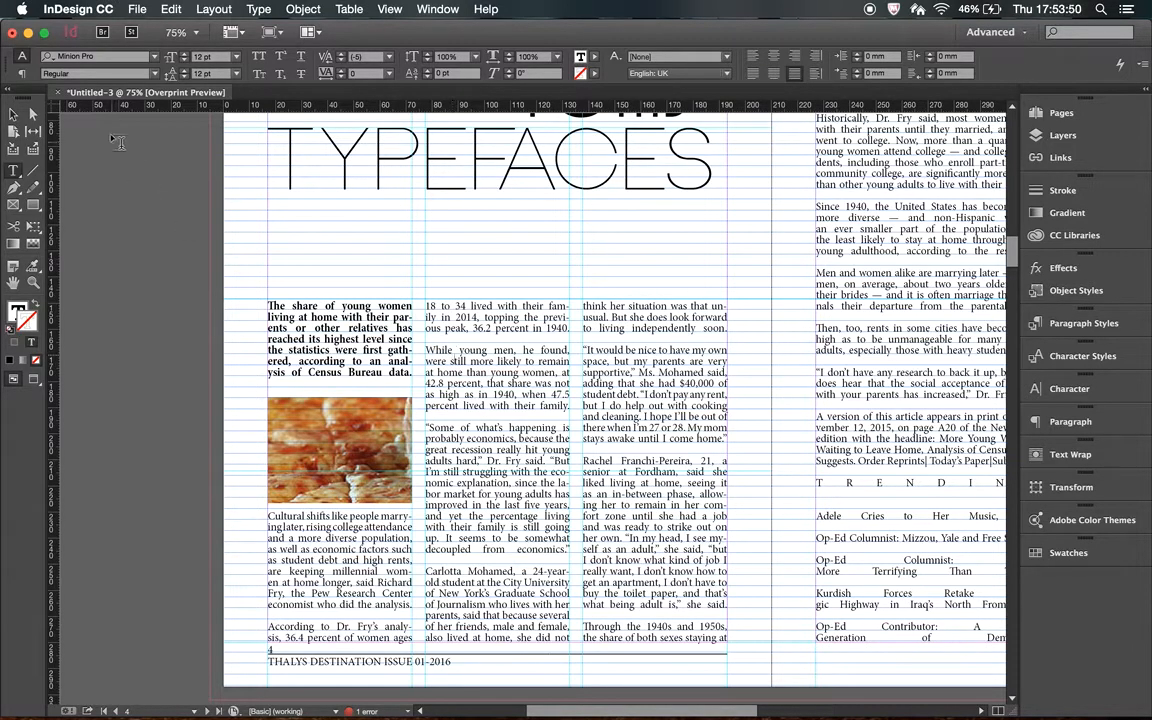
# Check the baseline grid's start, increment and view threshold in the Grids preferences, and close them.
pyautogui.click(73, 12)
pyautogui.moveTo(80, 72)
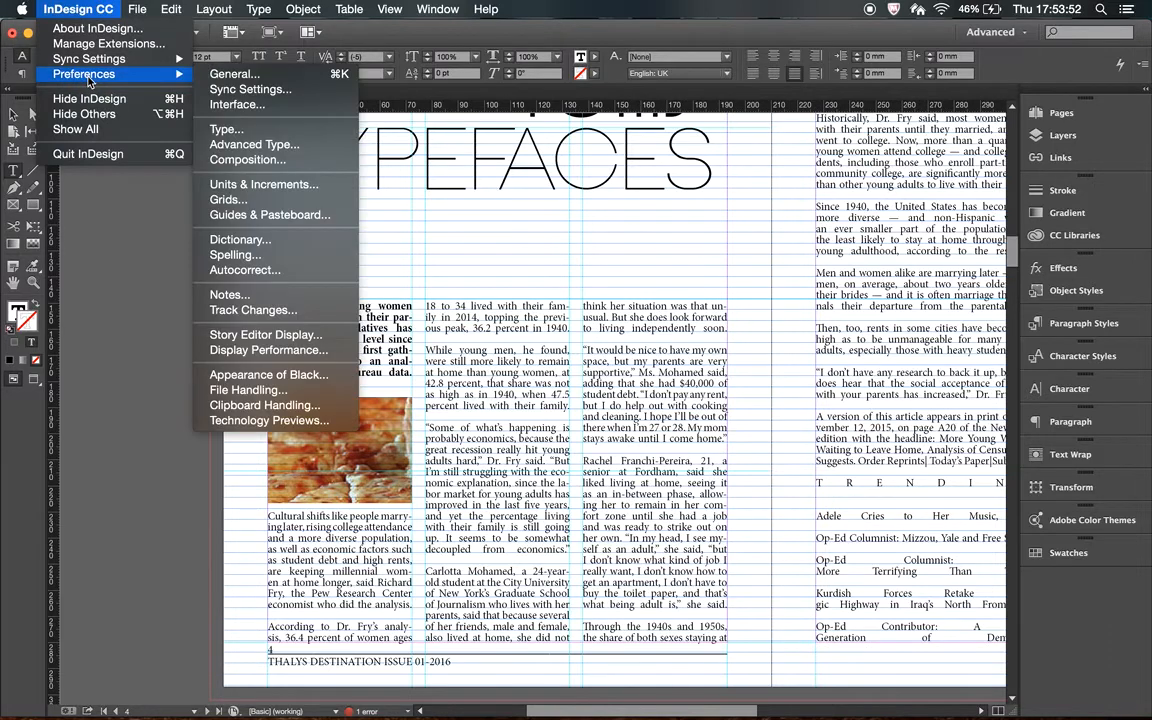
pyautogui.click(267, 200)
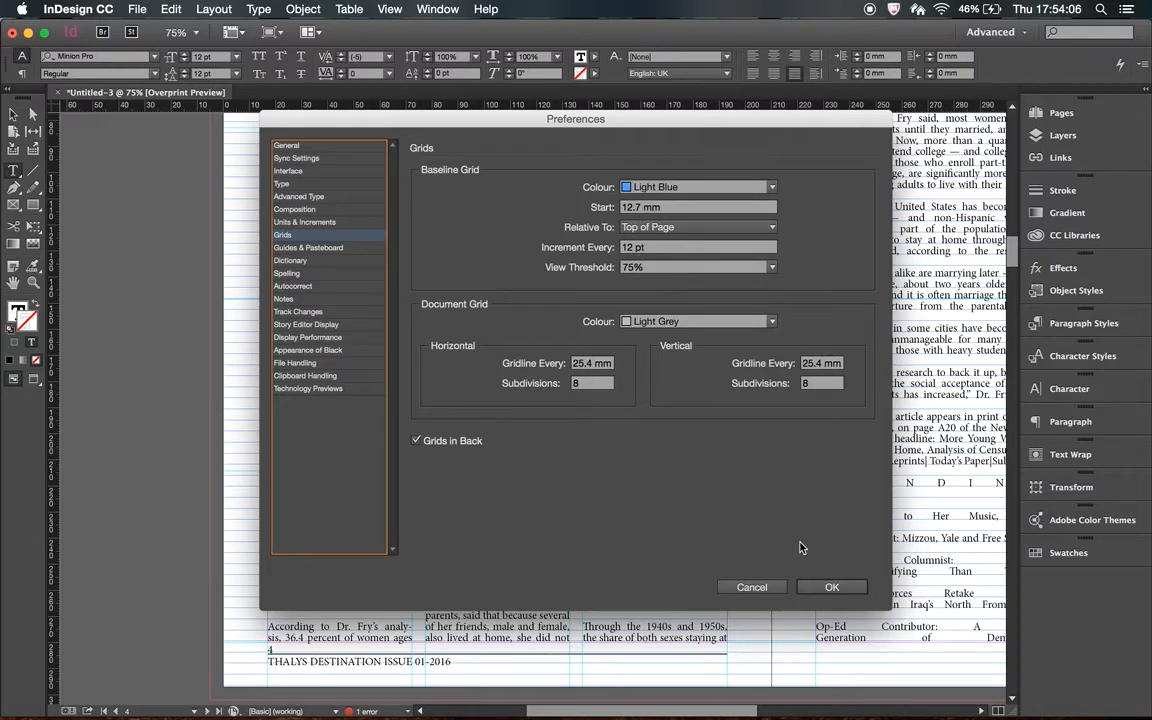
pyautogui.press('Return')
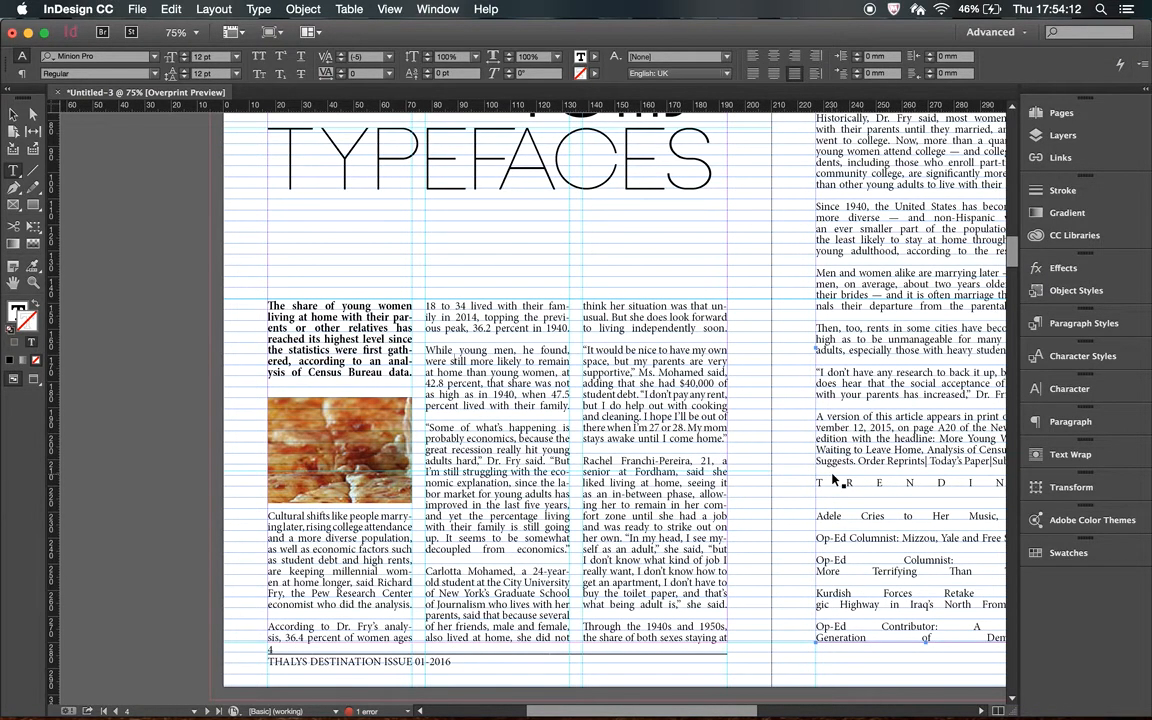
# Delete the article's text frame on the right-hand page of the spread.
pyautogui.press('super+minus')
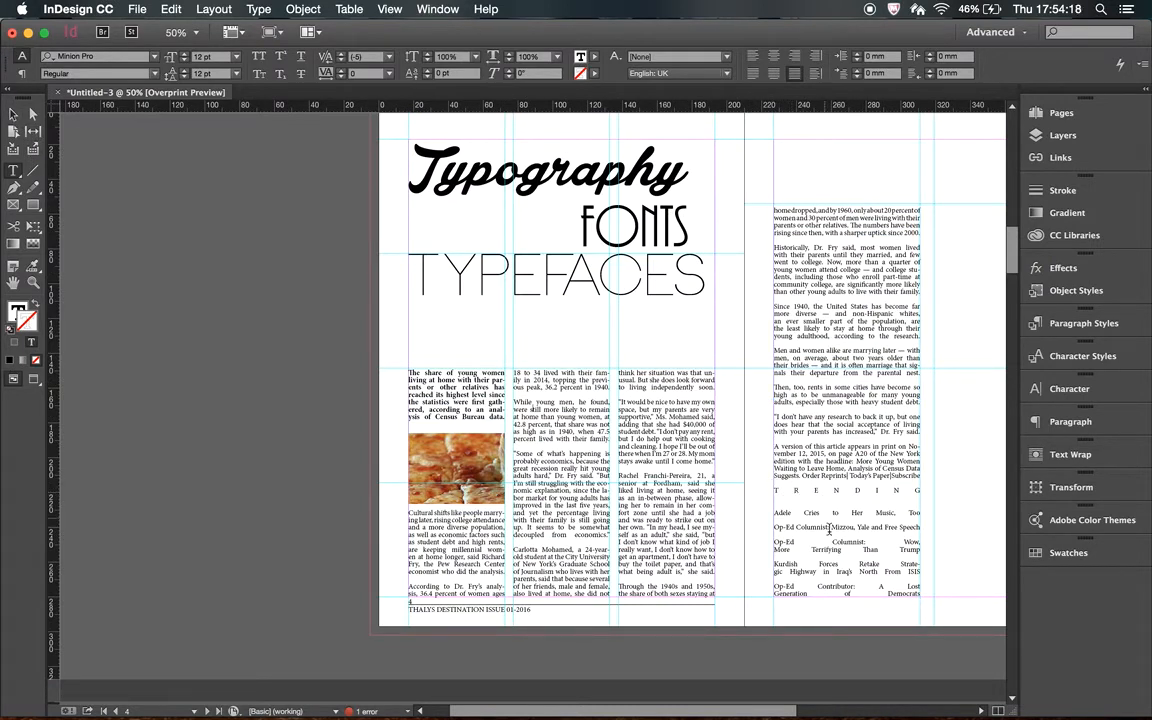
pyautogui.click(13, 115)
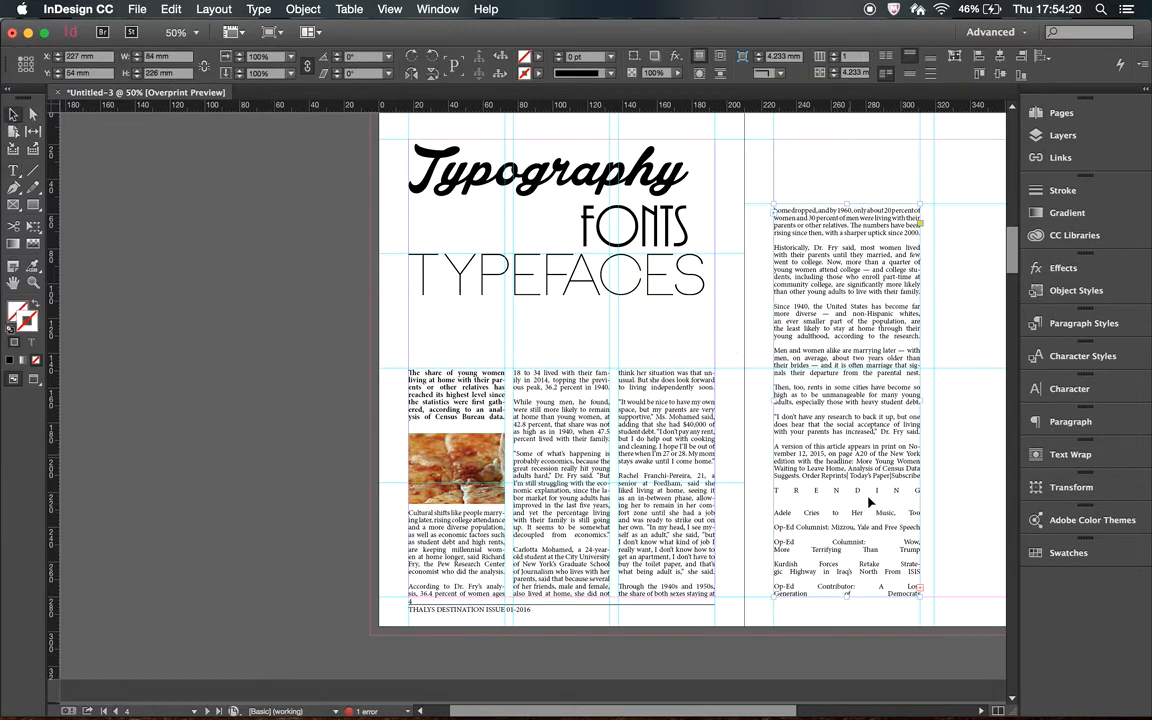
pyautogui.click(856, 548)
pyautogui.click(845, 597)
pyautogui.moveTo(845, 597); pyautogui.dragTo(845, 505)
pyautogui.press('Delete')
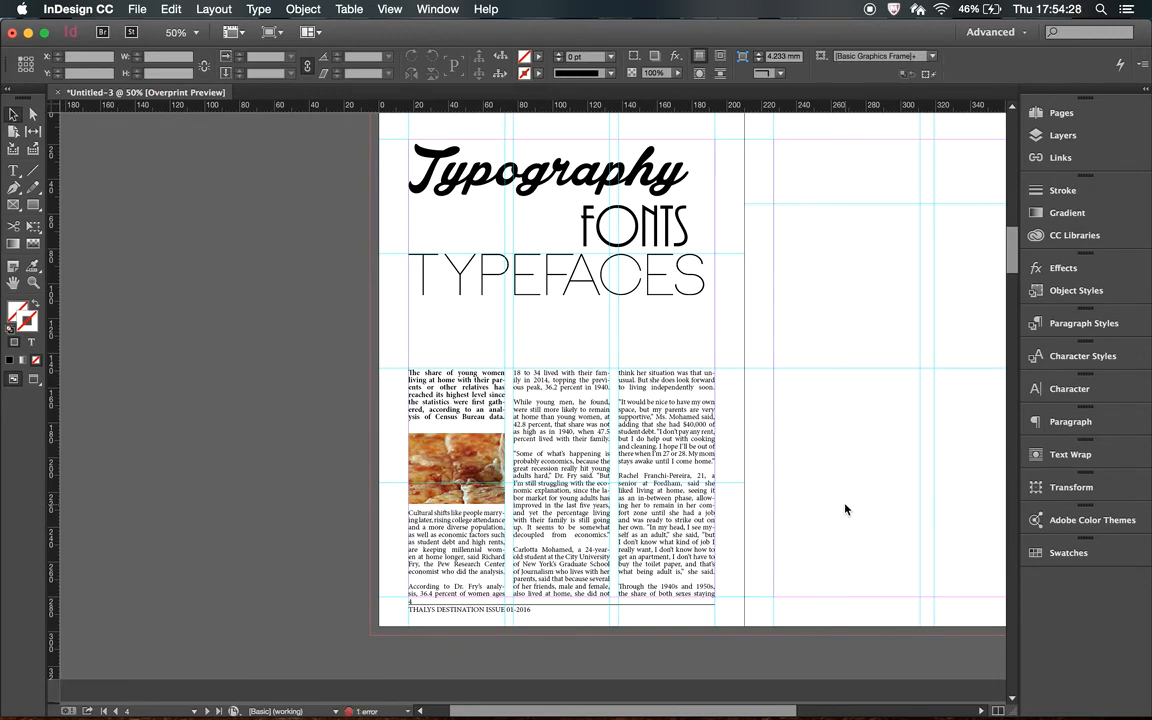
# Preview the finished page without guides and return to the normal view.
pyautogui.press('w')
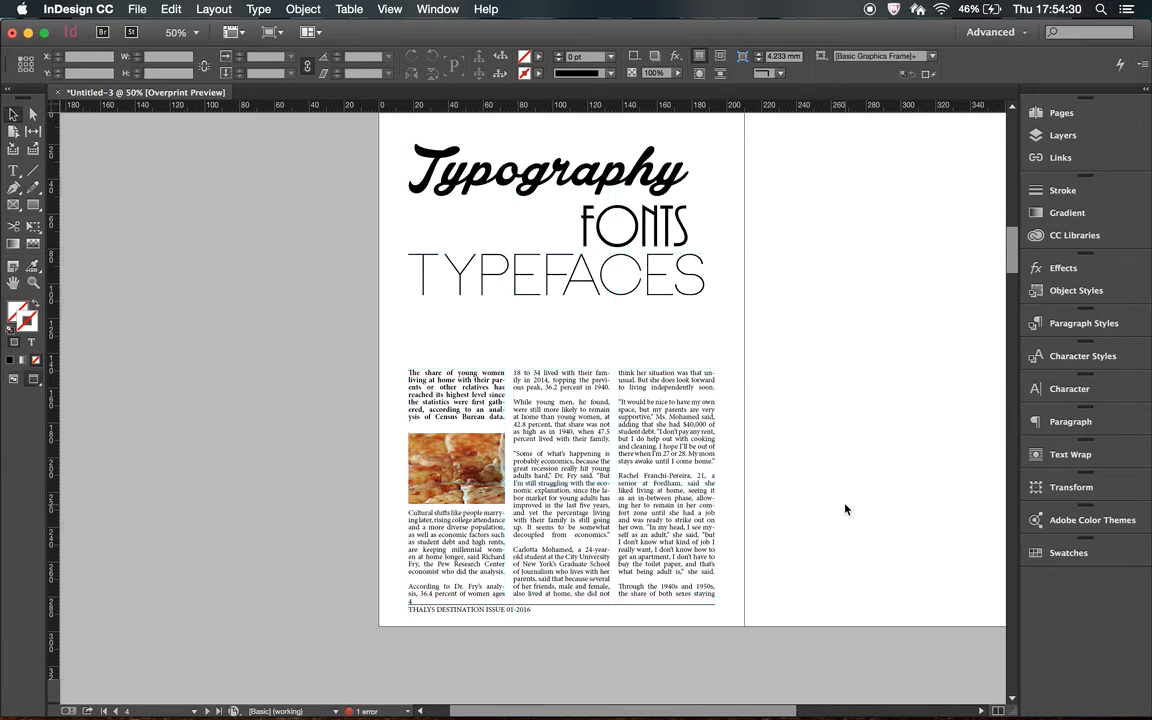
pyautogui.scroll(1, 845, 510)
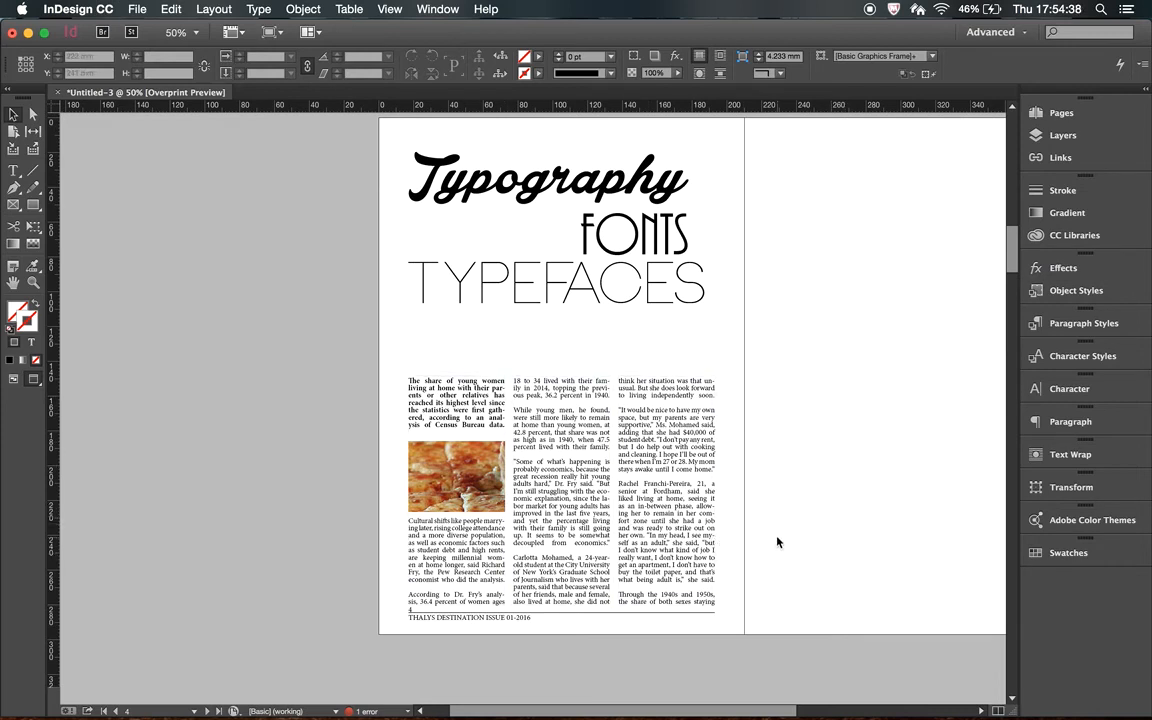
pyautogui.press('w')
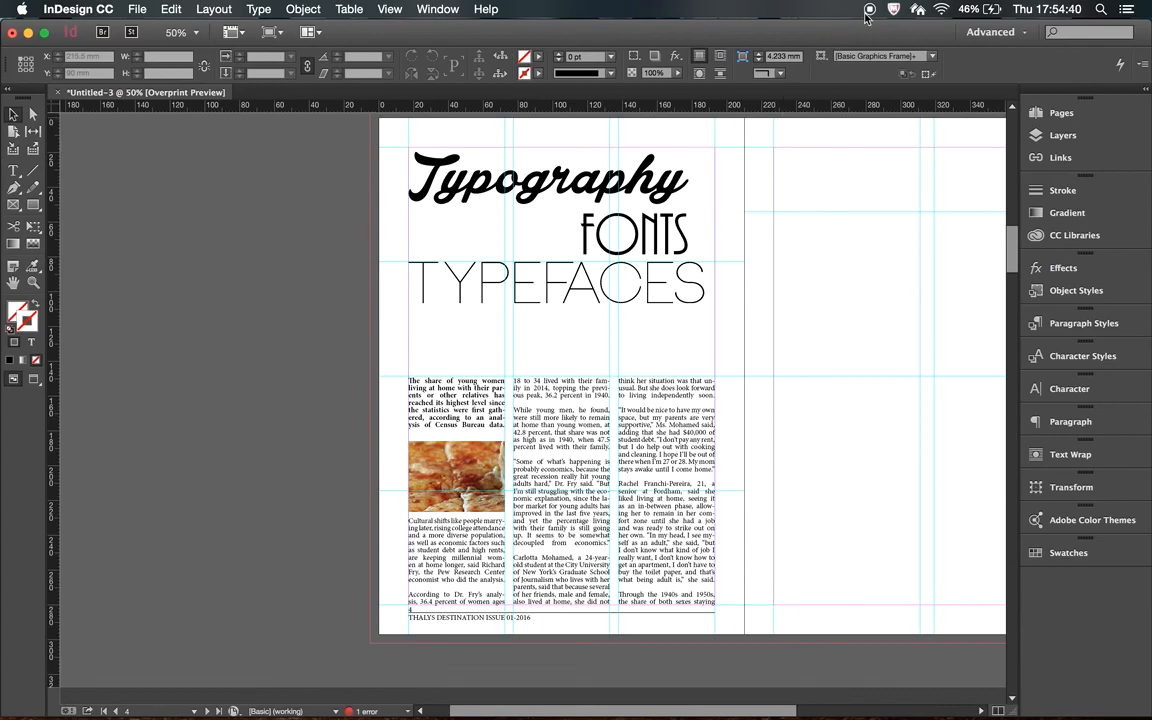